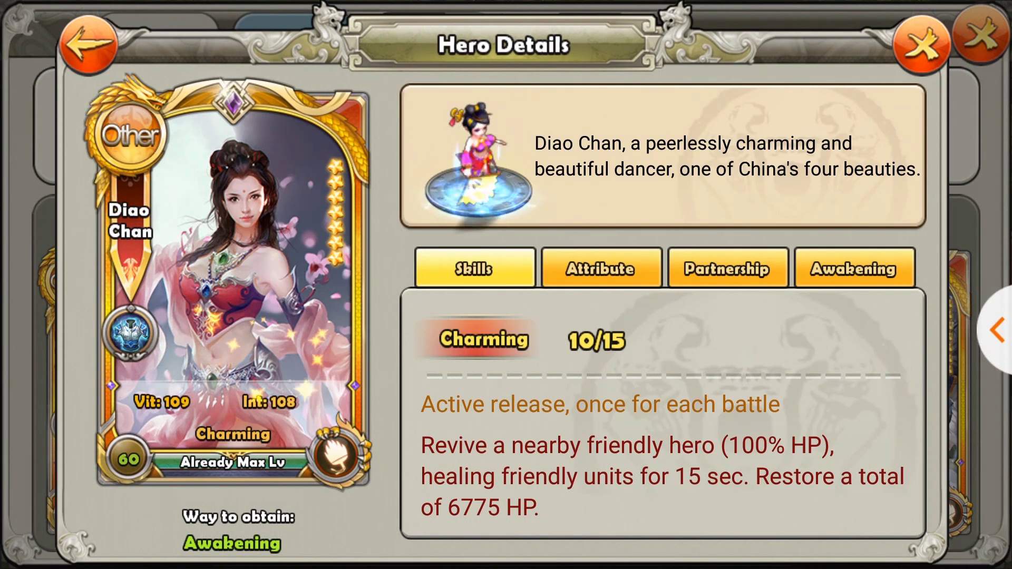
Step: Review Diao Chan's awakening skill and combat attributes in the hero details
{"action": "left_click", "coordinate": [854, 269]}
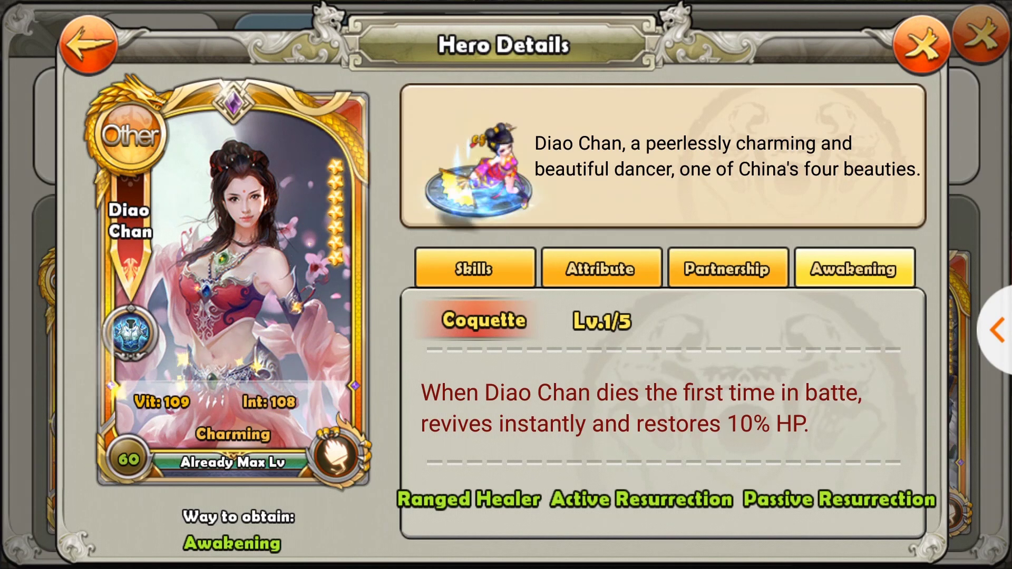
{"action": "left_click", "coordinate": [601, 269]}
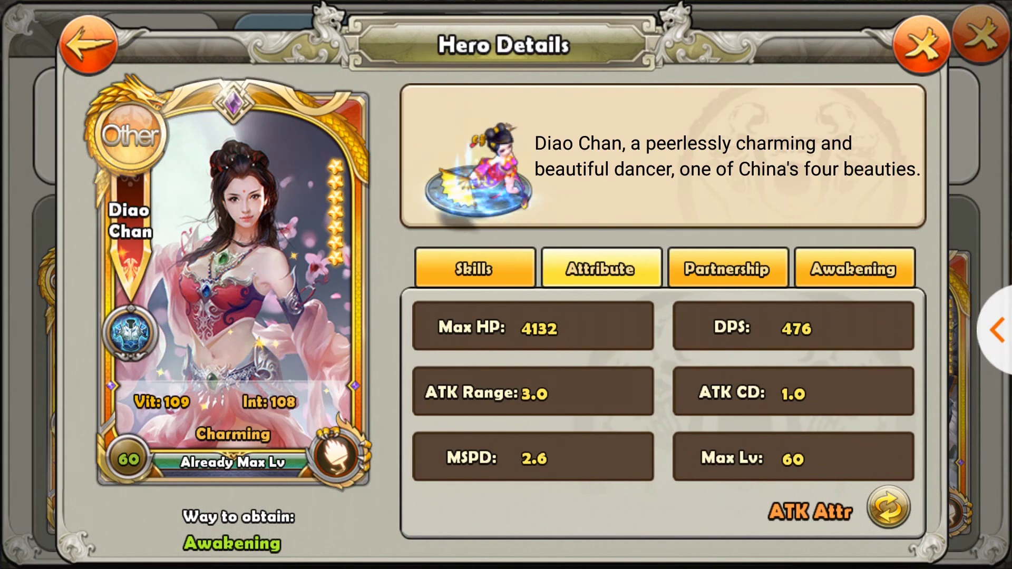
{"action": "left_click", "coordinate": [854, 269]}
{"action": "left_click", "coordinate": [601, 269]}
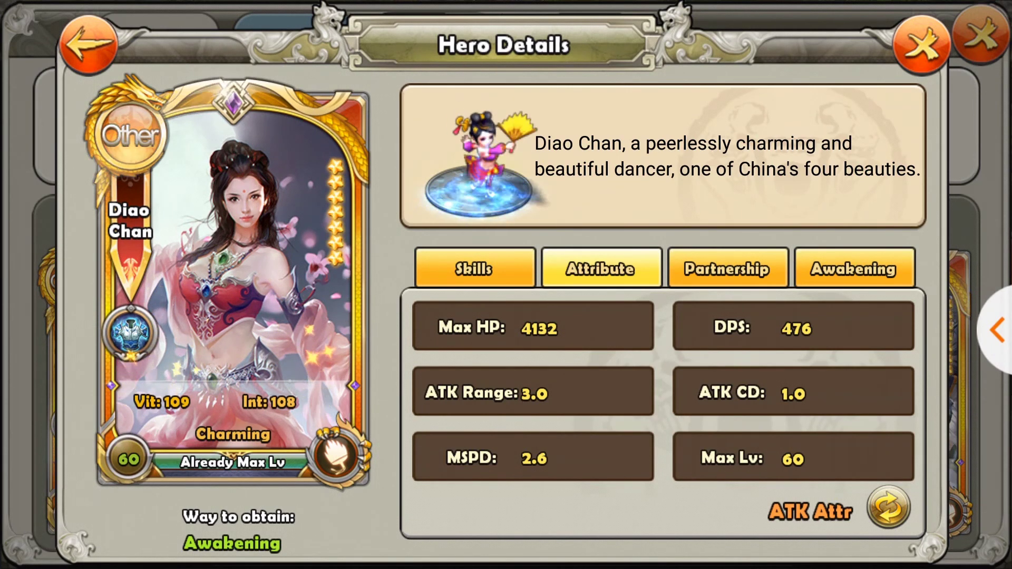
Step: Switch to the technicalSkill workbook in Excel and examine the Skill, Total Healing and Healing/Sec columns on the diaoChan sheet
{"action": "key", "text": "Escape"}
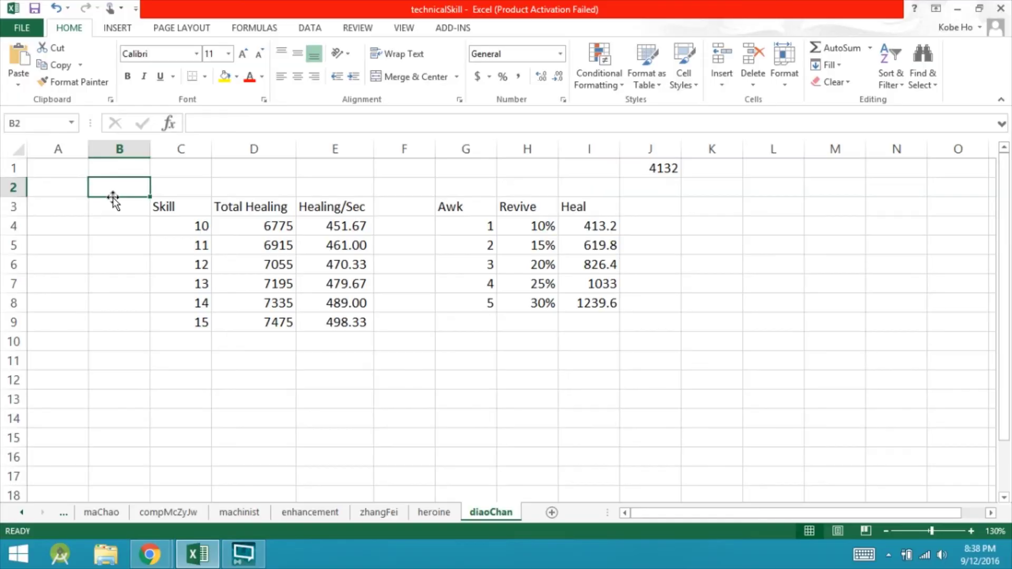
{"action": "left_click_drag", "start_coordinate": [139, 197], "coordinate": [337, 303]}
{"action": "left_click", "coordinate": [157, 230]}
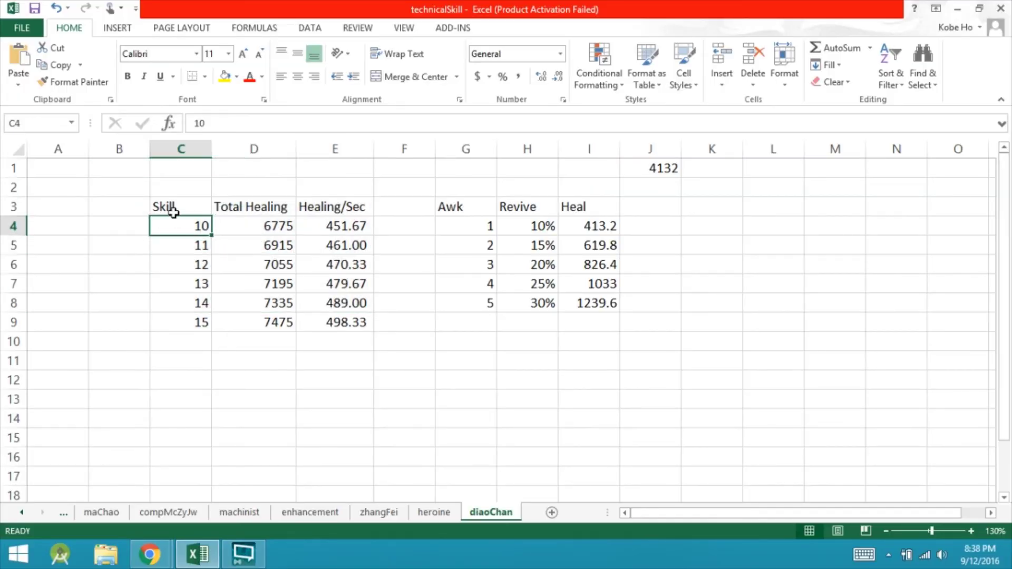
{"action": "left_click_drag", "start_coordinate": [170, 210], "coordinate": [190, 315]}
{"action": "left_click_drag", "start_coordinate": [271, 208], "coordinate": [280, 323]}
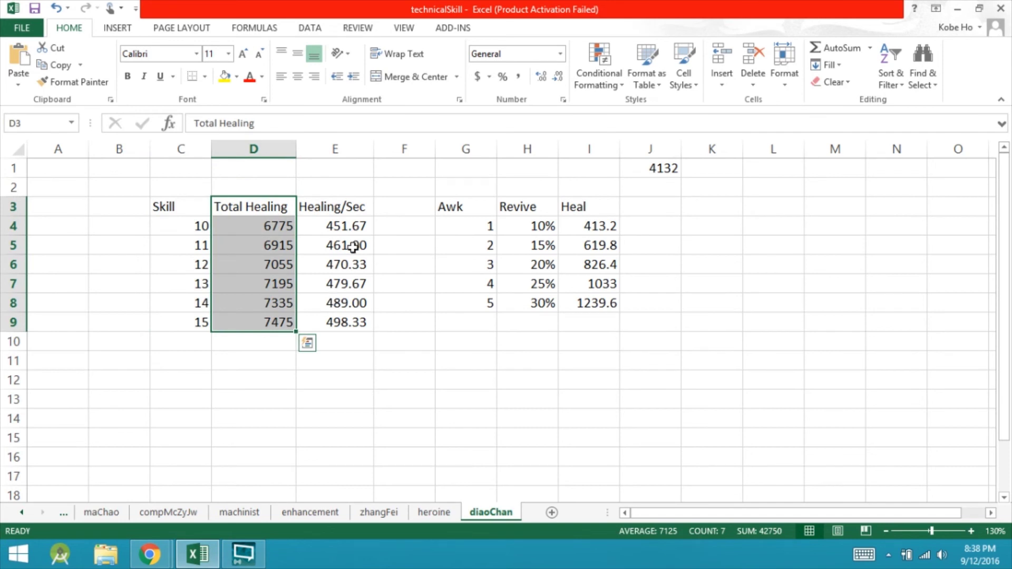
{"action": "mouse_move", "coordinate": [342, 211]}
{"action": "left_mouse_down"}
{"action": "mouse_move", "coordinate": [335, 307]}
{"action": "mouse_move", "coordinate": [342, 322]}
{"action": "left_mouse_up"}
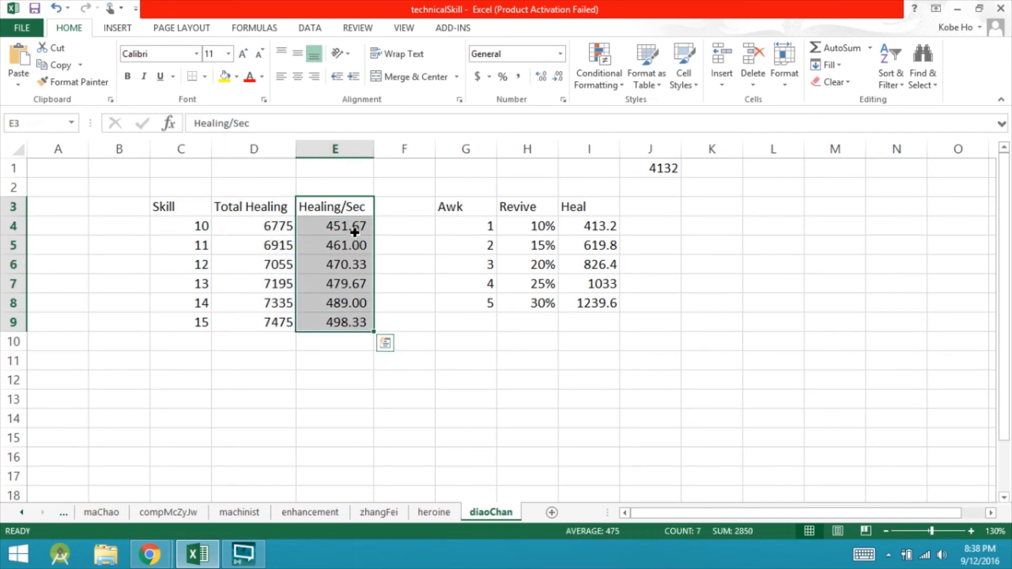
{"action": "left_click_drag", "start_coordinate": [355, 232], "coordinate": [351, 342]}
{"action": "left_click", "coordinate": [248, 187]}
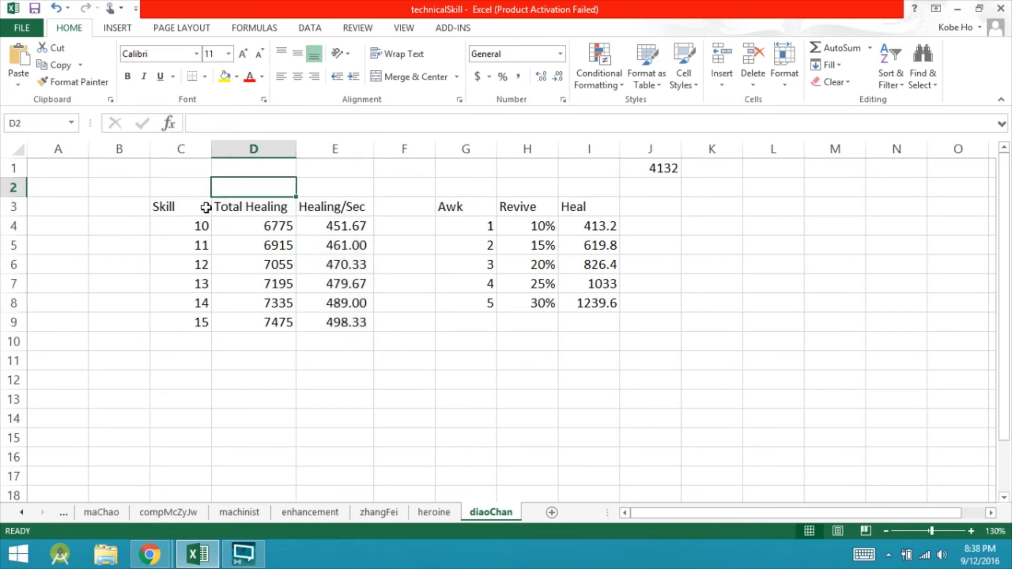
{"action": "left_click_drag", "start_coordinate": [174, 207], "coordinate": [367, 328]}
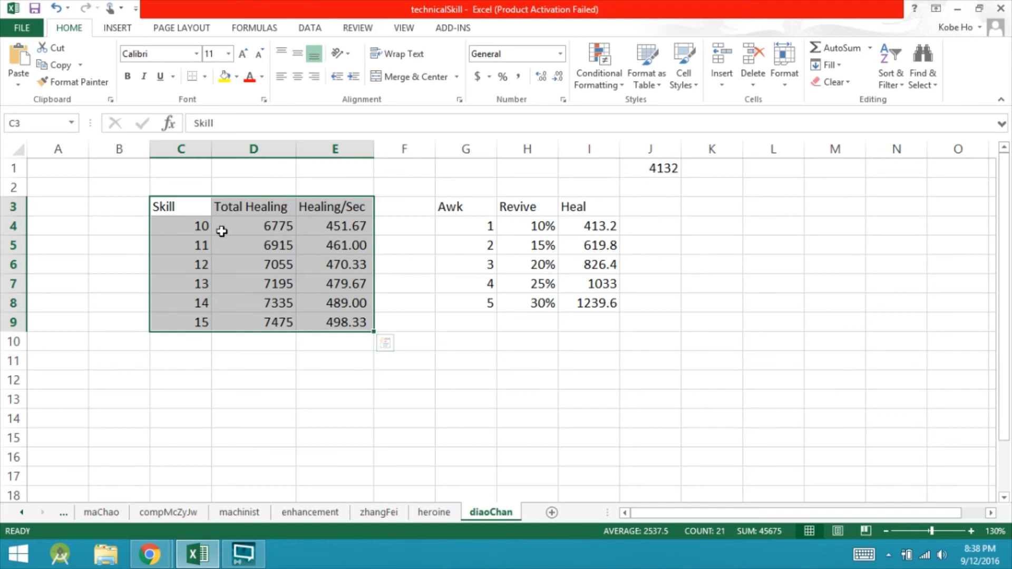
Step: Examine the Total Healing values in D4:D9 for skill levels 10 to 15, ending on the level 15 value
{"action": "left_click", "coordinate": [286, 226]}
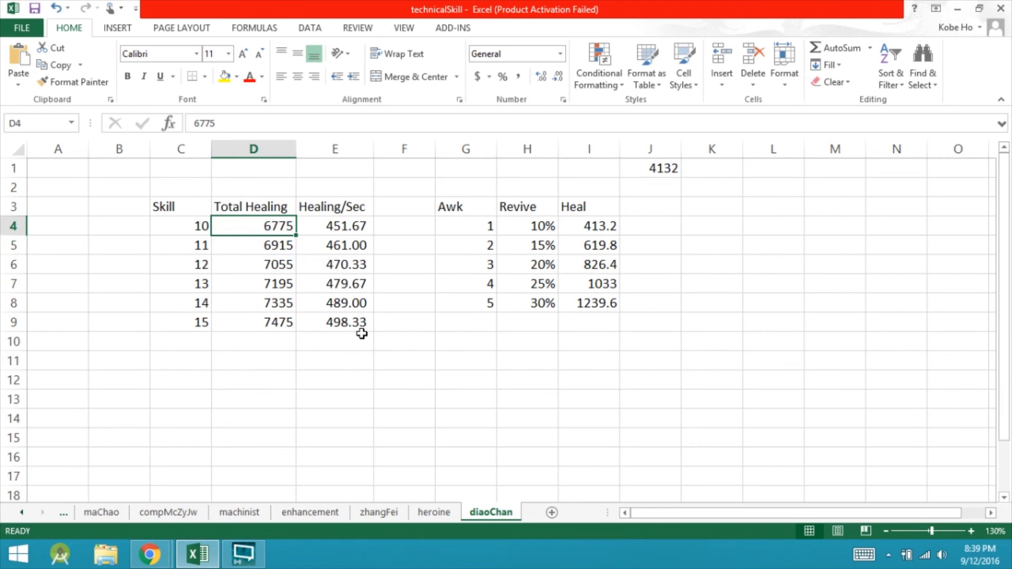
{"action": "left_click", "coordinate": [186, 226]}
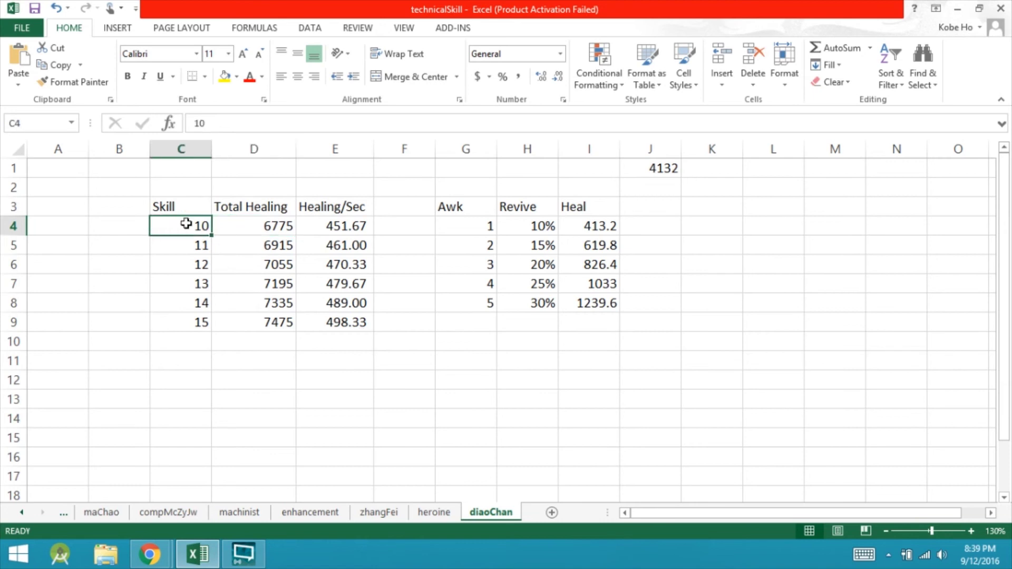
{"action": "left_click_drag", "start_coordinate": [274, 225], "coordinate": [282, 320]}
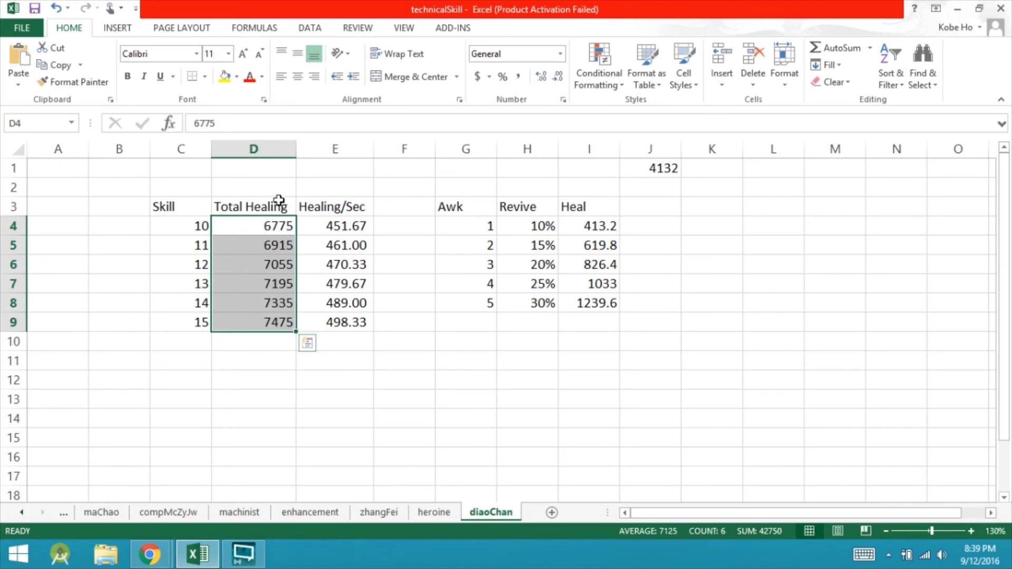
{"action": "left_click_drag", "start_coordinate": [284, 226], "coordinate": [281, 320]}
{"action": "left_click", "coordinate": [273, 323]}
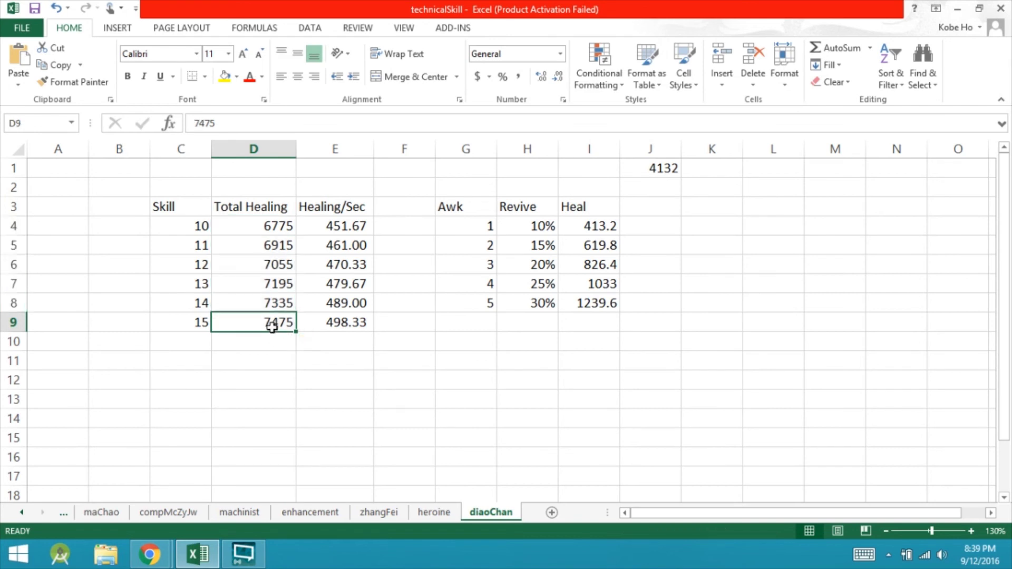
Step: Compare the Healing/Sec formulas and values with Total Healing for skill levels 10 through 15
{"action": "left_click", "coordinate": [348, 225]}
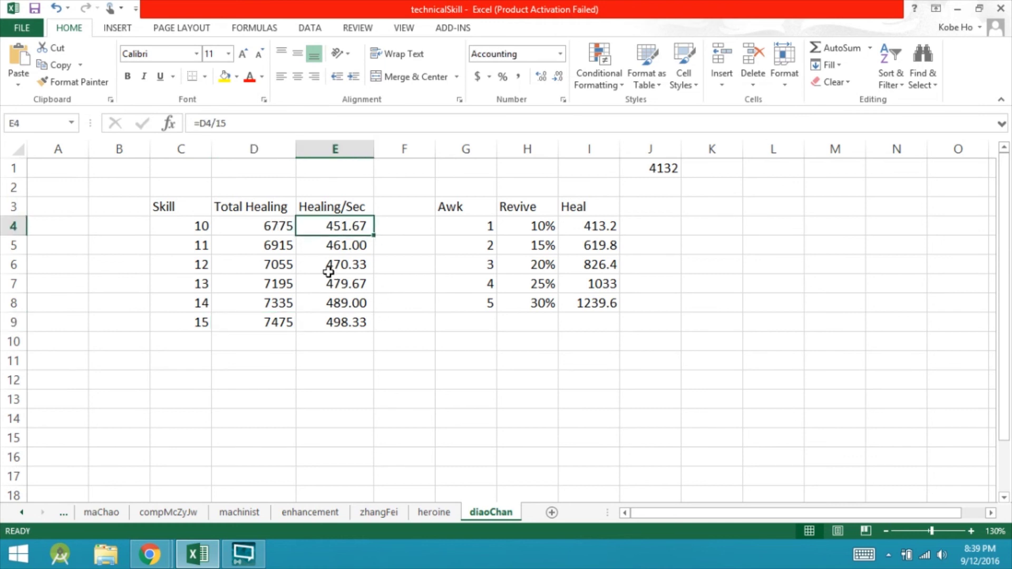
{"action": "left_click_drag", "start_coordinate": [346, 225], "coordinate": [356, 330]}
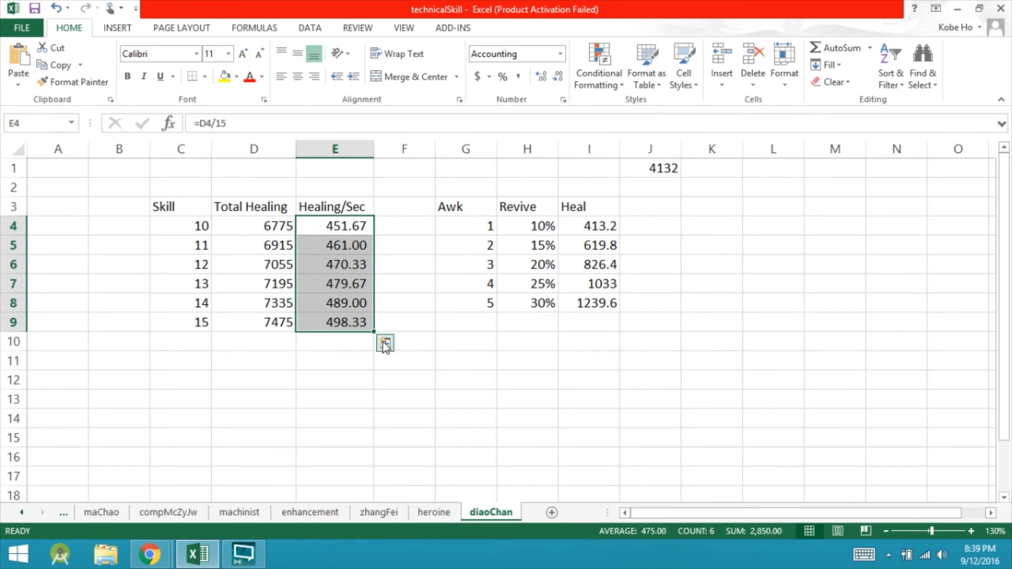
{"action": "left_click_drag", "start_coordinate": [260, 220], "coordinate": [265, 321]}
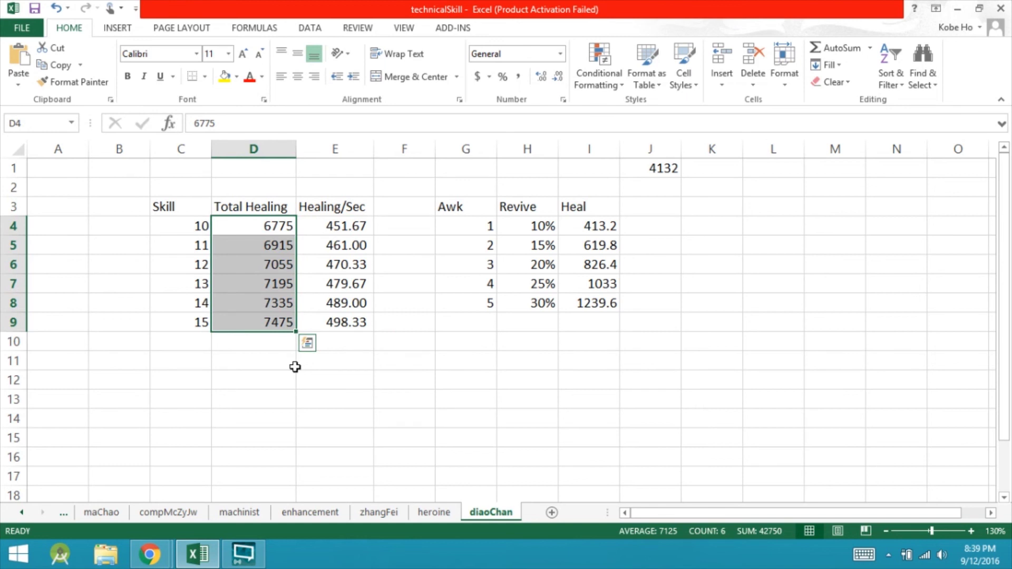
{"action": "left_click", "coordinate": [271, 321]}
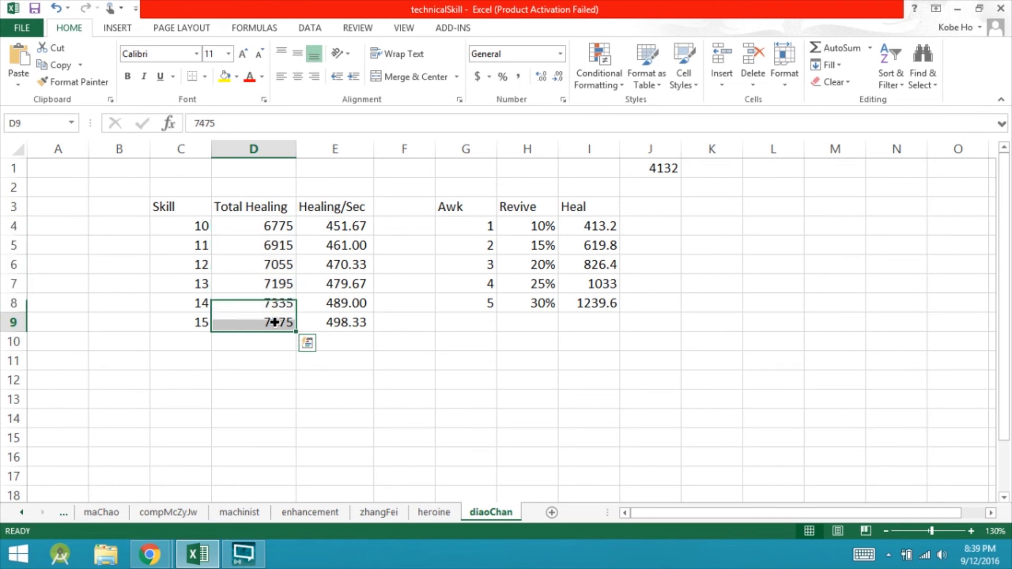
{"action": "left_click", "coordinate": [331, 230]}
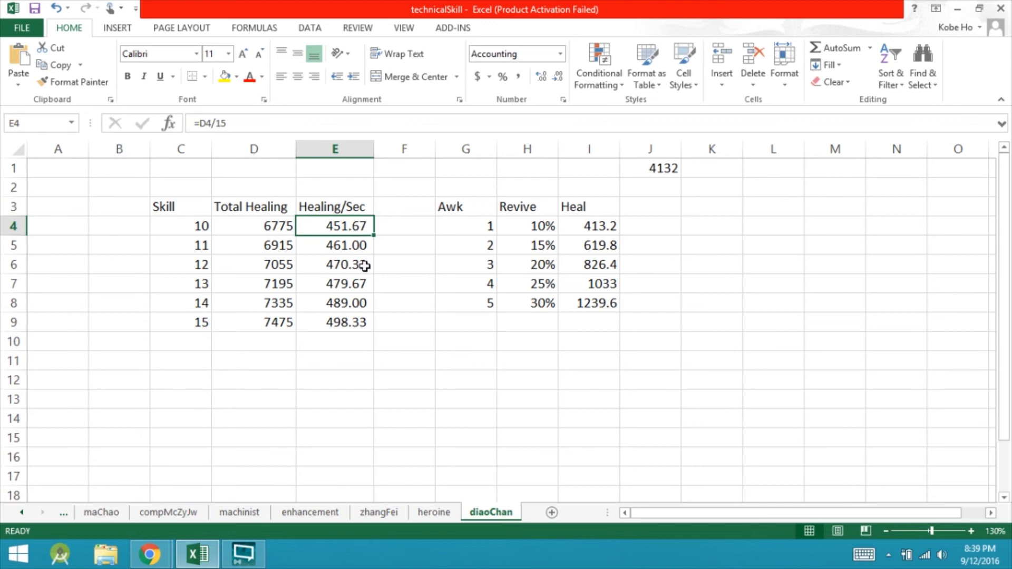
{"action": "left_click", "coordinate": [346, 322]}
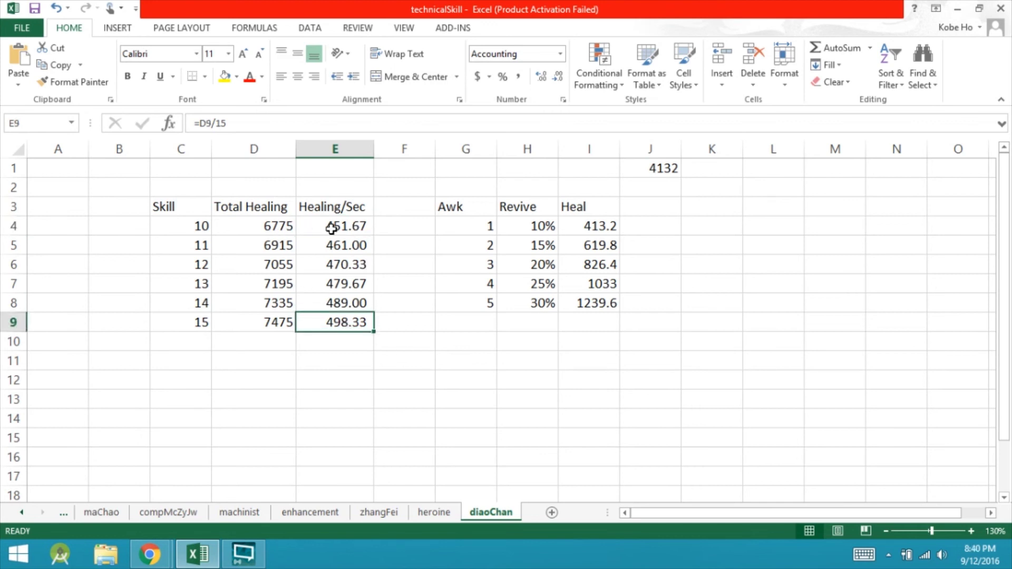
Step: Examine how Healing/Sec in E4:E9 grows between skill levels 10 and 15, finishing on cell E9
{"action": "left_click_drag", "start_coordinate": [332, 225], "coordinate": [337, 320]}
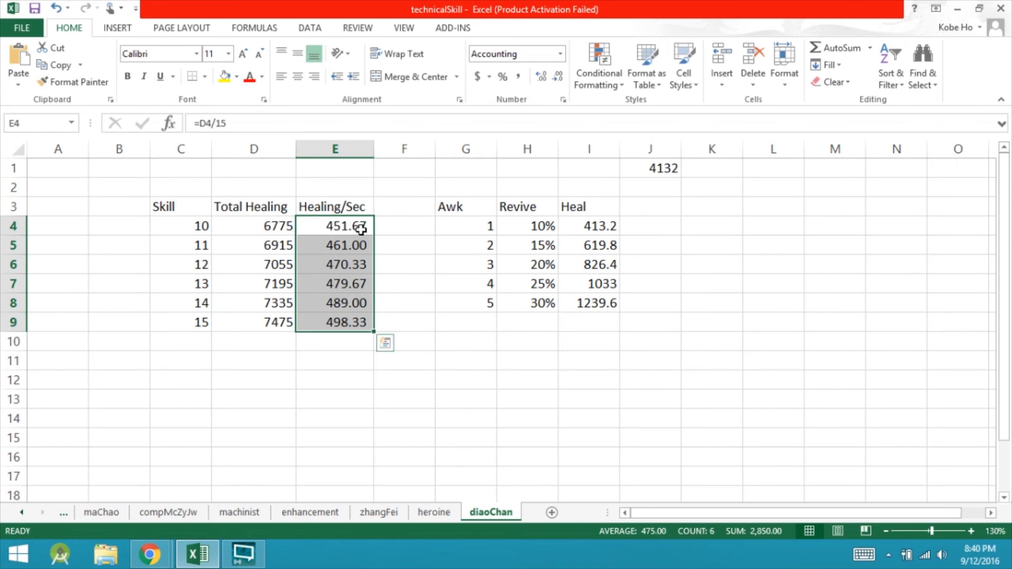
{"action": "left_click_drag", "start_coordinate": [359, 226], "coordinate": [369, 322]}
{"action": "left_click_drag", "start_coordinate": [356, 228], "coordinate": [346, 264]}
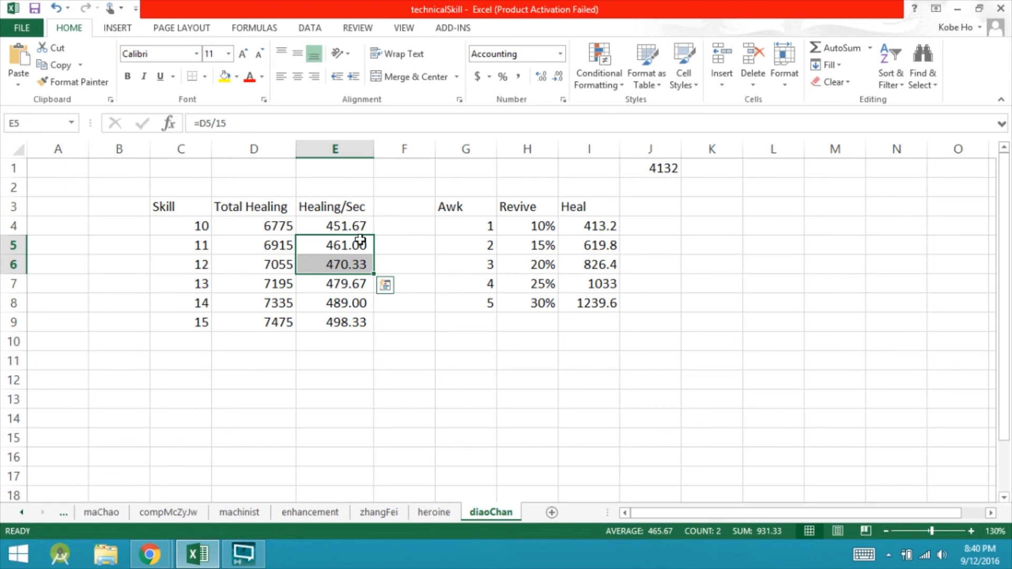
{"action": "left_click", "coordinate": [350, 226]}
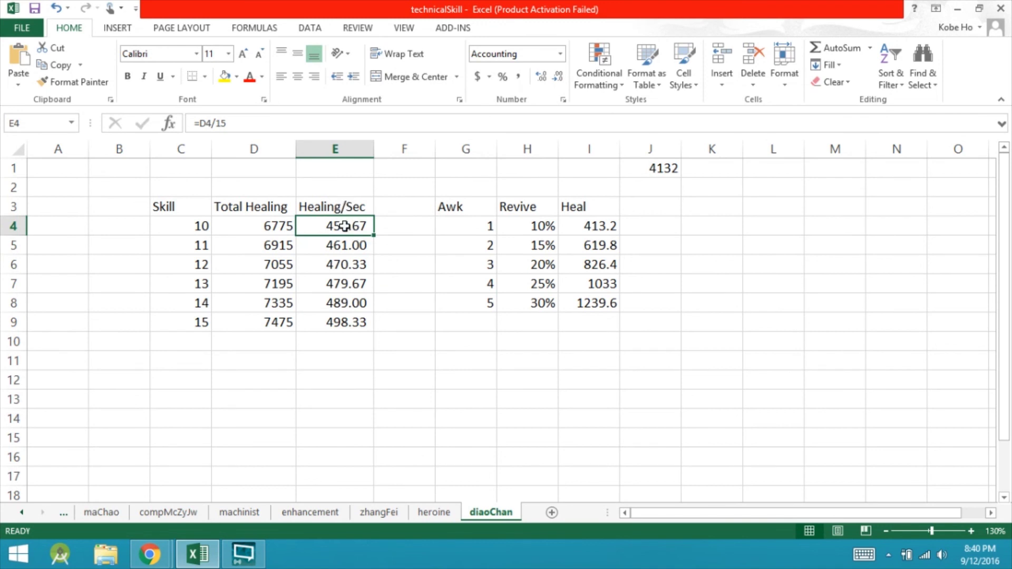
{"action": "left_click_drag", "start_coordinate": [374, 236], "coordinate": [373, 325]}
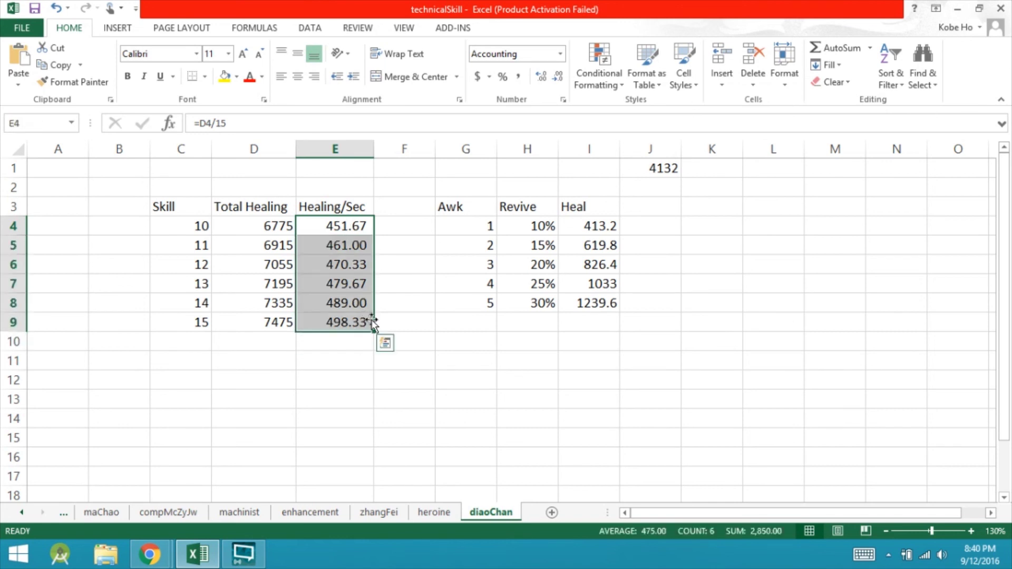
{"action": "left_click", "coordinate": [351, 232]}
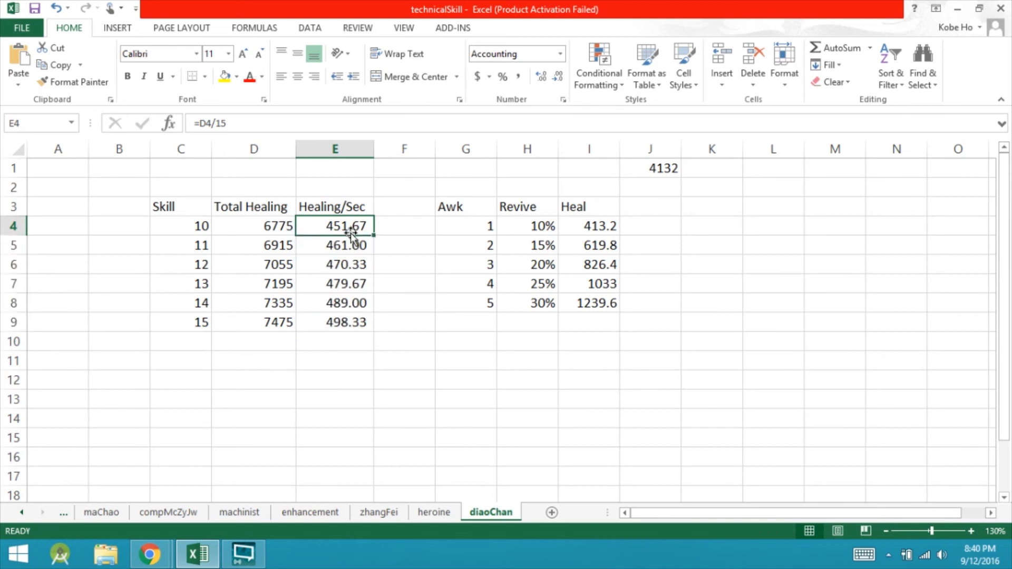
{"action": "left_click_drag", "start_coordinate": [348, 227], "coordinate": [343, 322]}
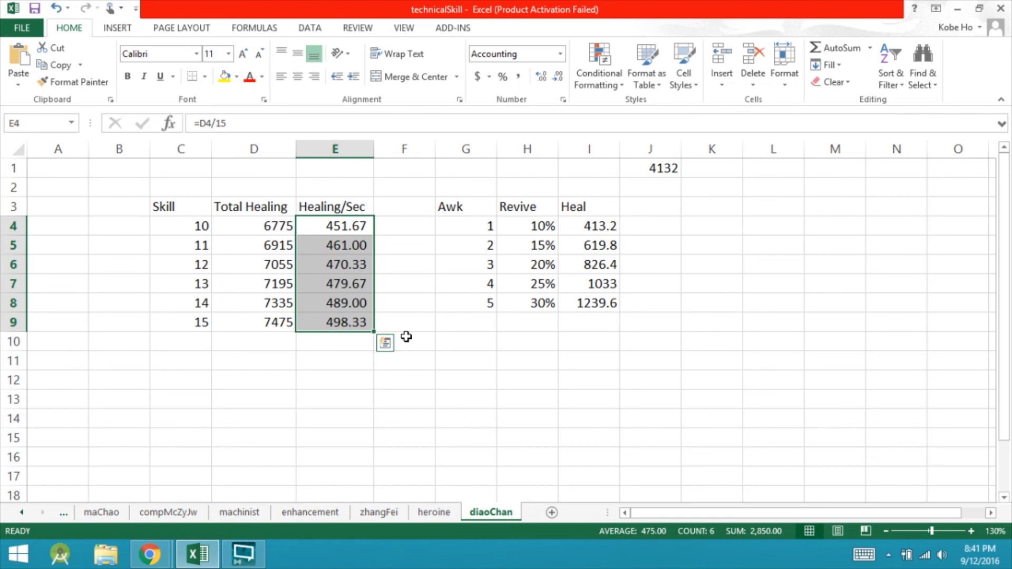
{"action": "left_click_drag", "start_coordinate": [343, 229], "coordinate": [359, 323]}
{"action": "left_click", "coordinate": [346, 319]}
{"action": "left_click_drag", "start_coordinate": [347, 305], "coordinate": [346, 226]}
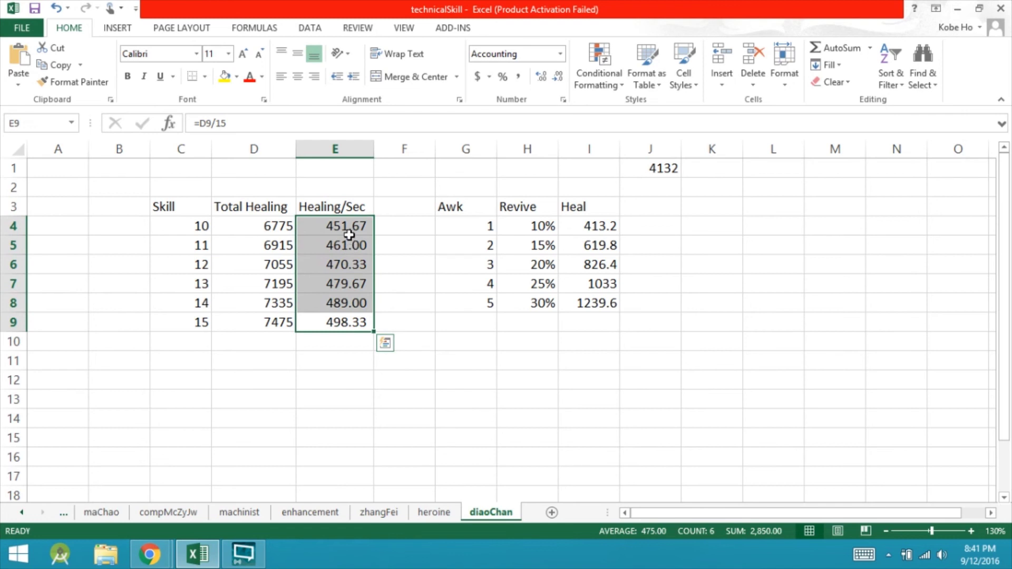
{"action": "left_click_drag", "start_coordinate": [346, 226], "coordinate": [353, 323]}
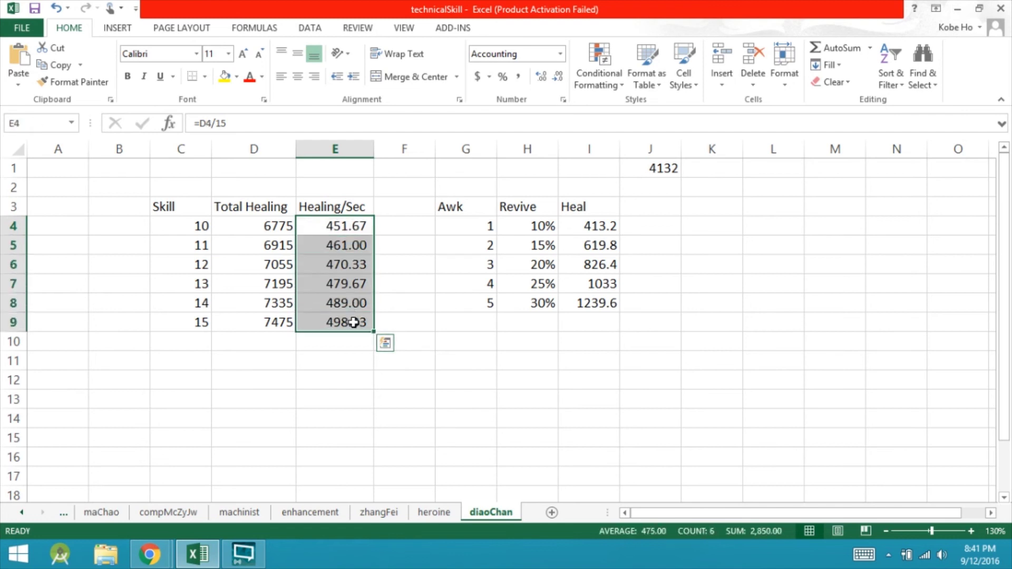
{"action": "left_click_drag", "start_coordinate": [346, 225], "coordinate": [356, 322]}
{"action": "left_click", "coordinate": [354, 228]}
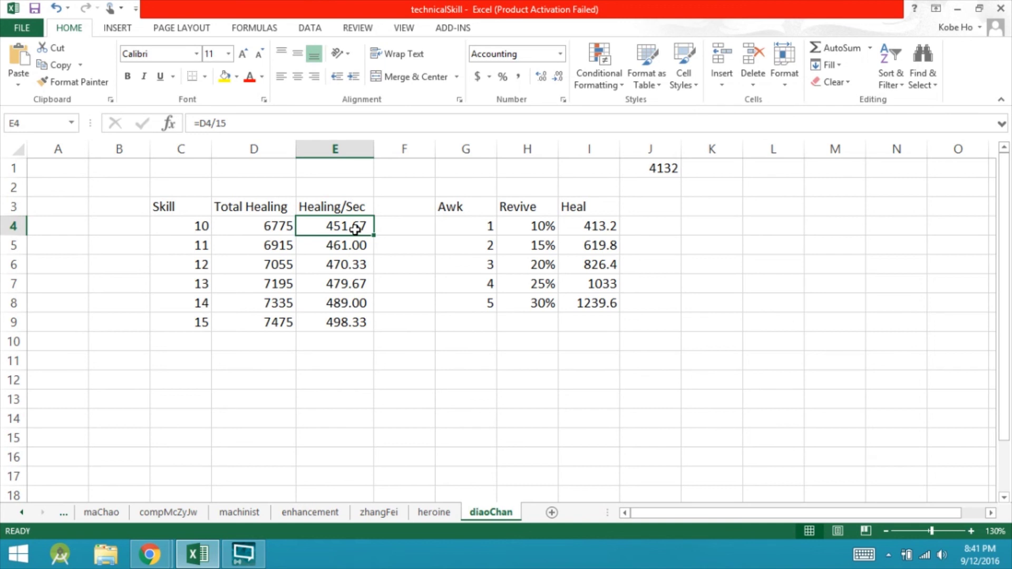
{"action": "left_click_drag", "start_coordinate": [339, 323], "coordinate": [337, 223]}
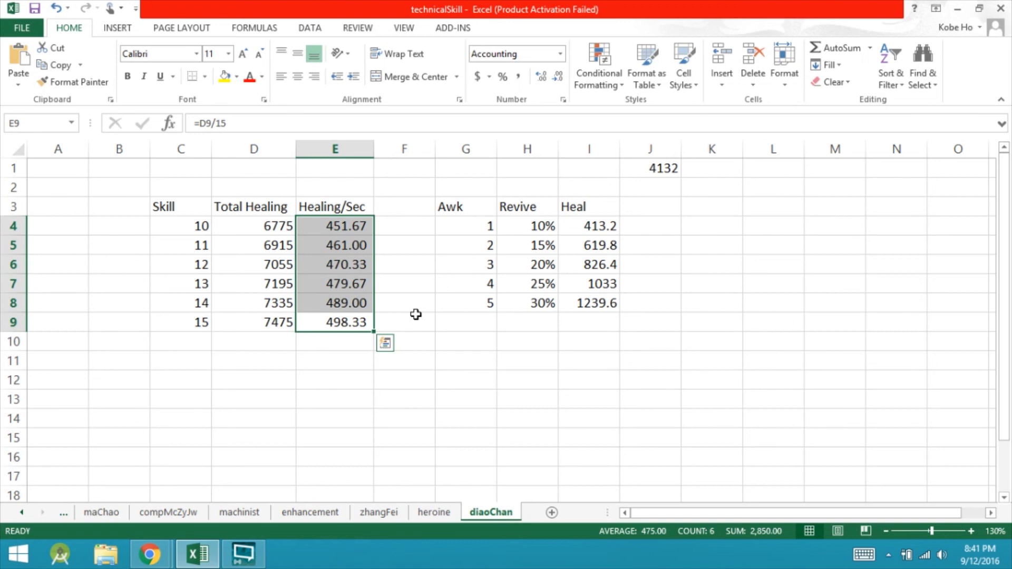
{"action": "left_click", "coordinate": [343, 228]}
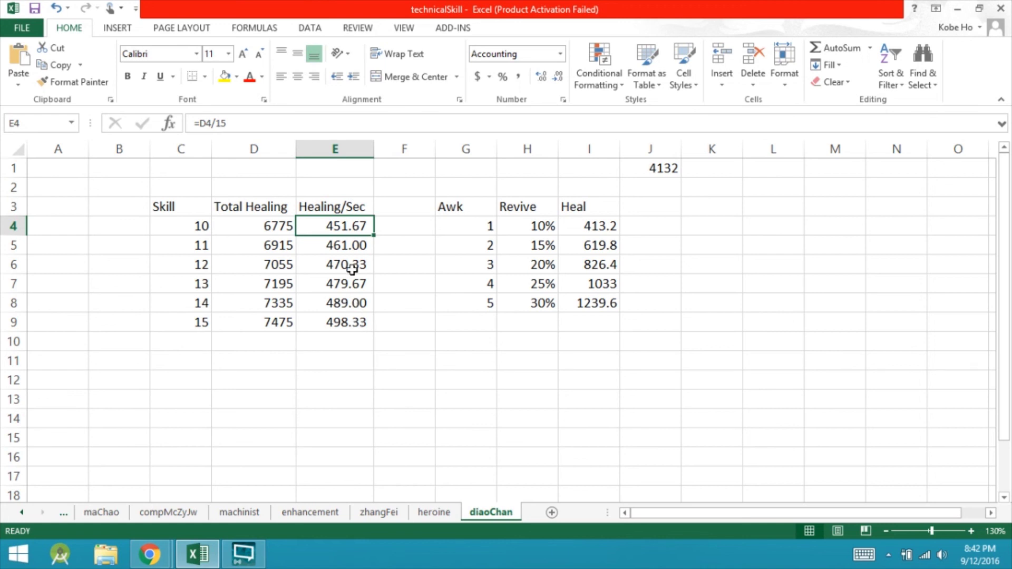
{"action": "left_click_drag", "start_coordinate": [350, 226], "coordinate": [359, 323]}
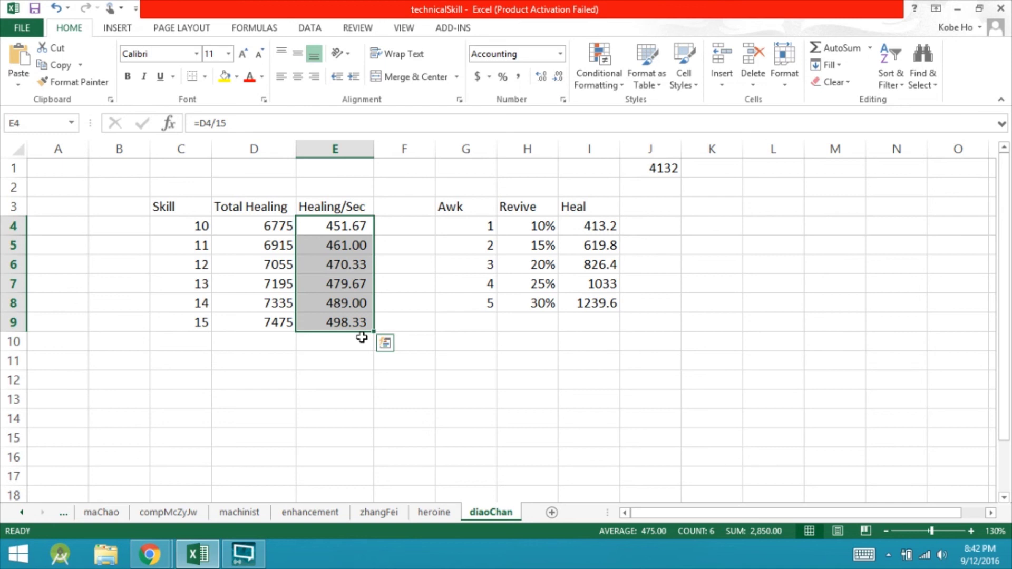
{"action": "left_click_drag", "start_coordinate": [332, 226], "coordinate": [343, 330]}
{"action": "left_click_drag", "start_coordinate": [354, 320], "coordinate": [356, 226]}
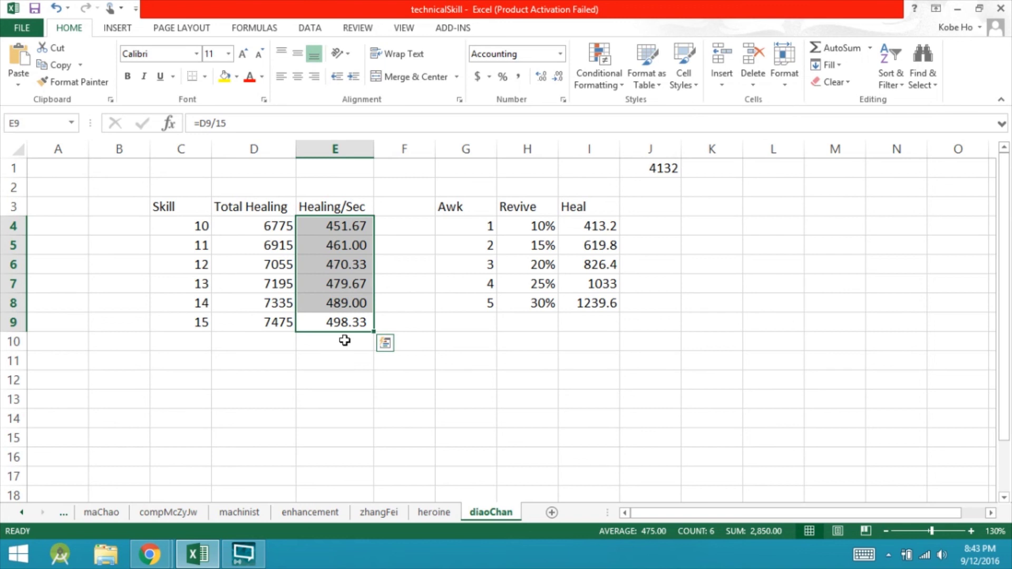
{"action": "left_click_drag", "start_coordinate": [339, 225], "coordinate": [341, 322]}
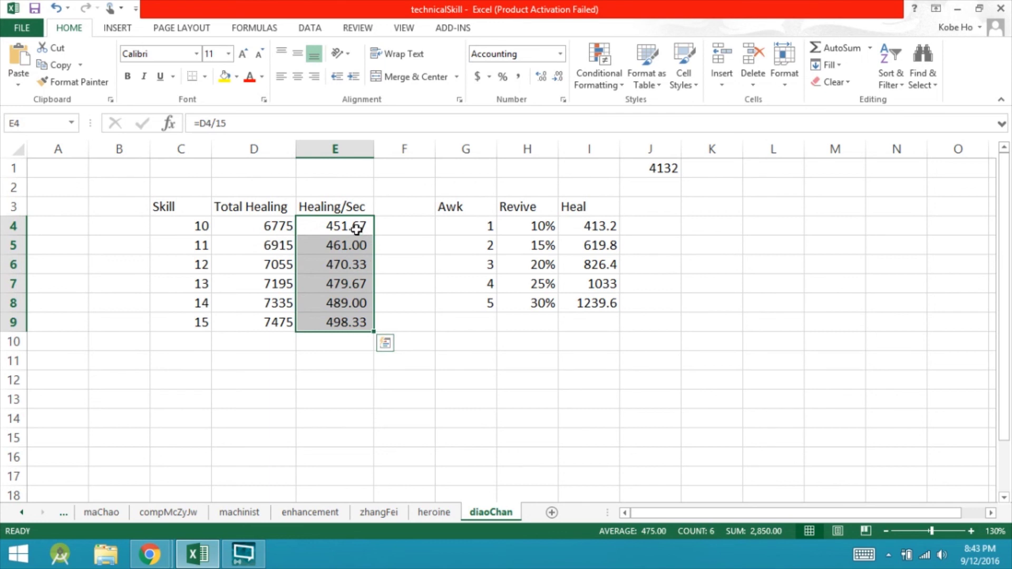
{"action": "left_click_drag", "start_coordinate": [341, 318], "coordinate": [340, 226]}
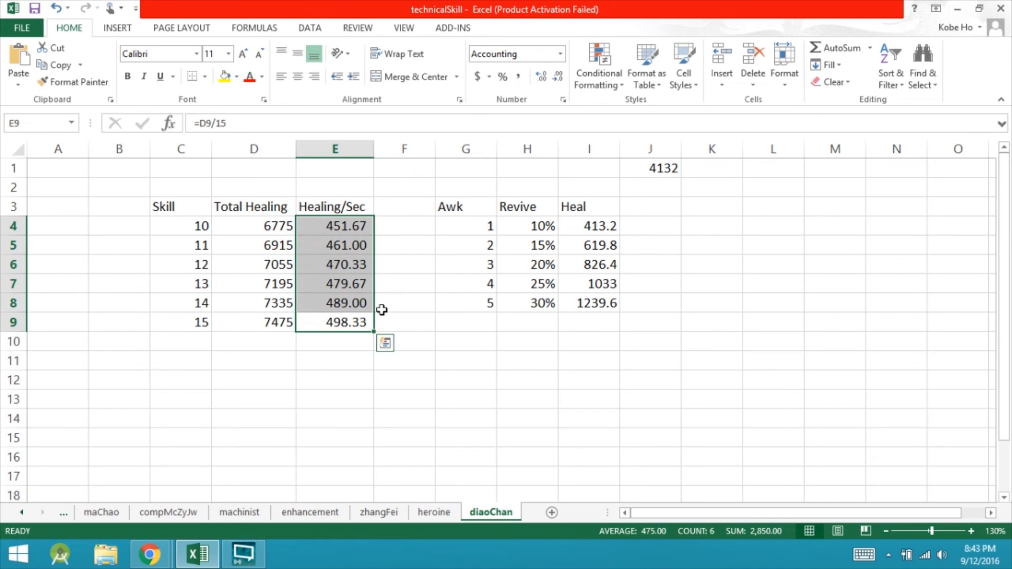
{"action": "left_click", "coordinate": [356, 326]}
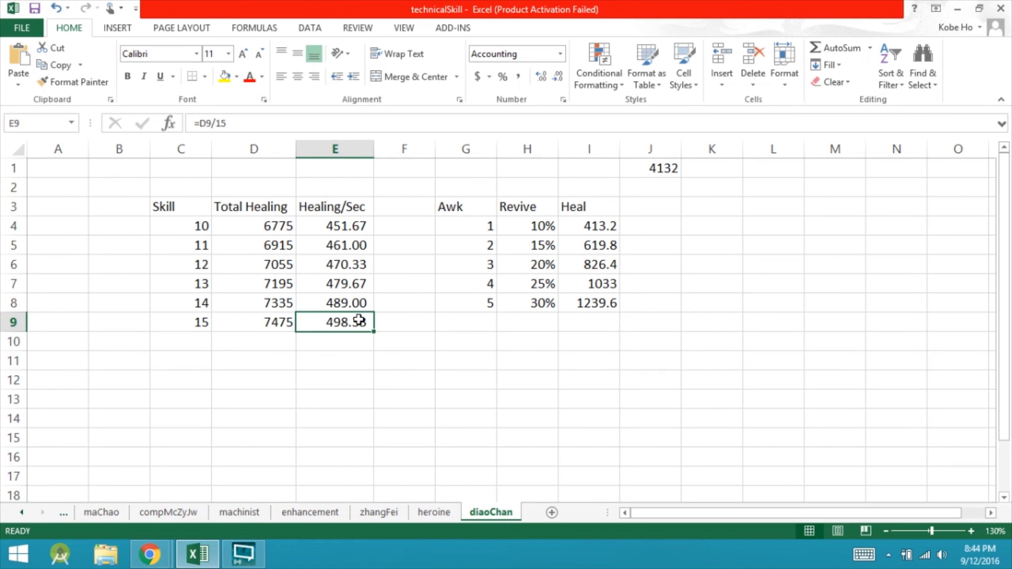
Step: Review the skill table in C4:E9, comparing Total Healing and Healing/Sec across skill levels 10 to 15
{"action": "left_click_drag", "start_coordinate": [195, 219], "coordinate": [339, 337]}
{"action": "left_click", "coordinate": [346, 323]}
{"action": "left_click", "coordinate": [199, 213]}
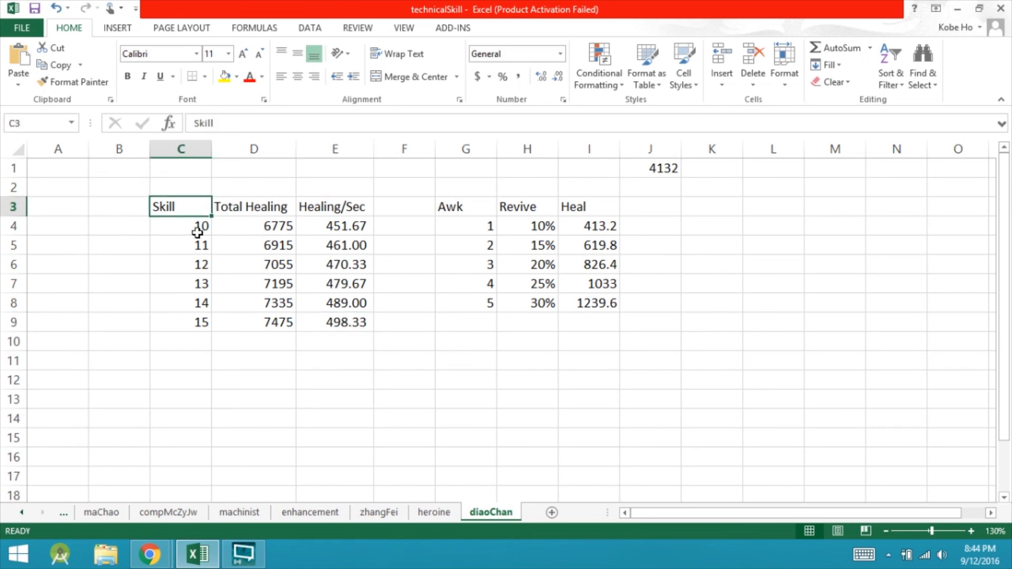
{"action": "left_click_drag", "start_coordinate": [199, 226], "coordinate": [339, 323]}
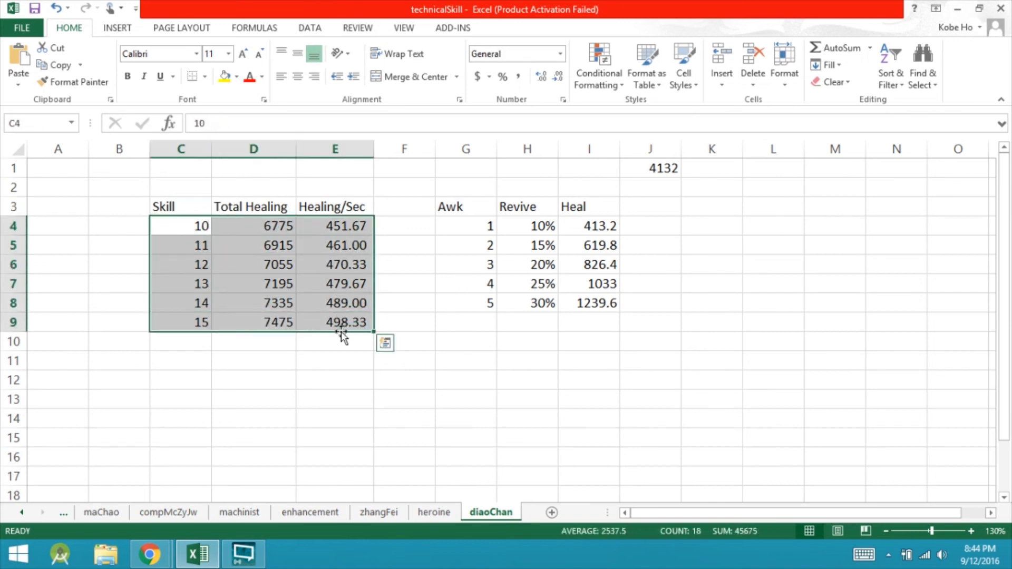
{"action": "left_click", "coordinate": [187, 233]}
Step: Examine the Awk, Revive and Heal table, comparing the Revive percentages at awakening levels 1 and 5
{"action": "left_click", "coordinate": [459, 215]}
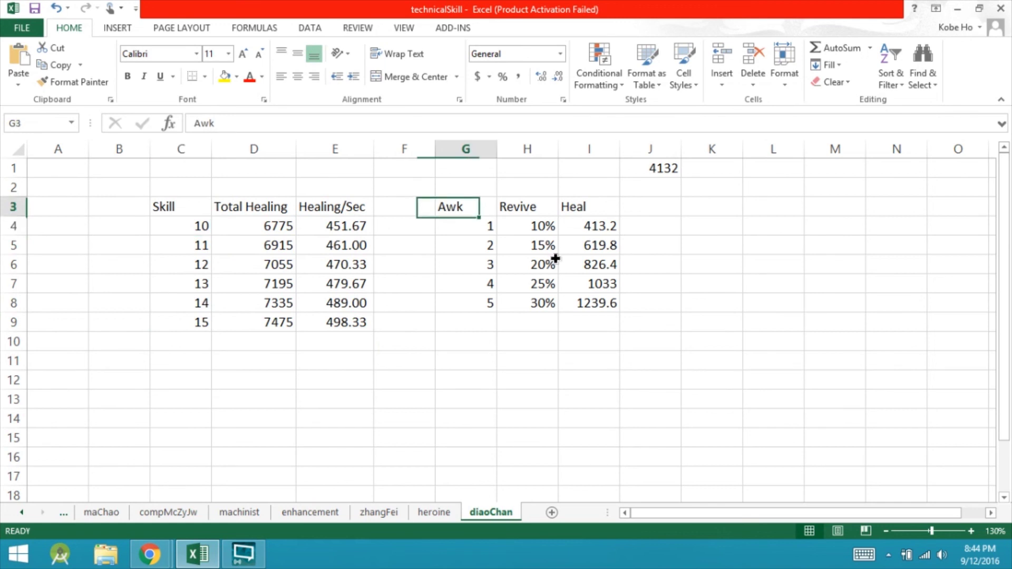
{"action": "left_click_drag", "start_coordinate": [459, 215], "coordinate": [583, 302]}
{"action": "left_click", "coordinate": [606, 327]}
{"action": "left_click", "coordinate": [496, 232]}
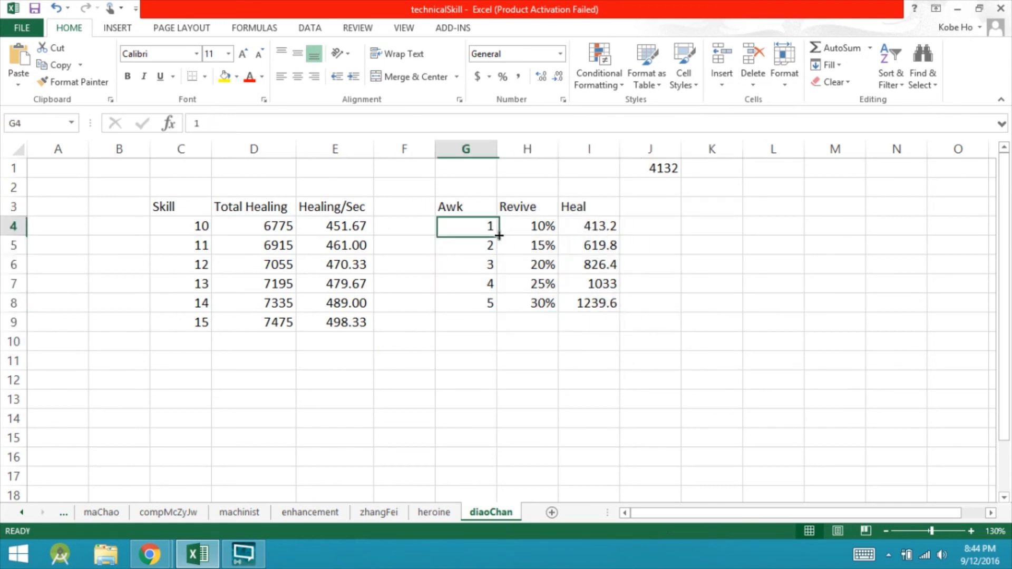
{"action": "left_click", "coordinate": [524, 226]}
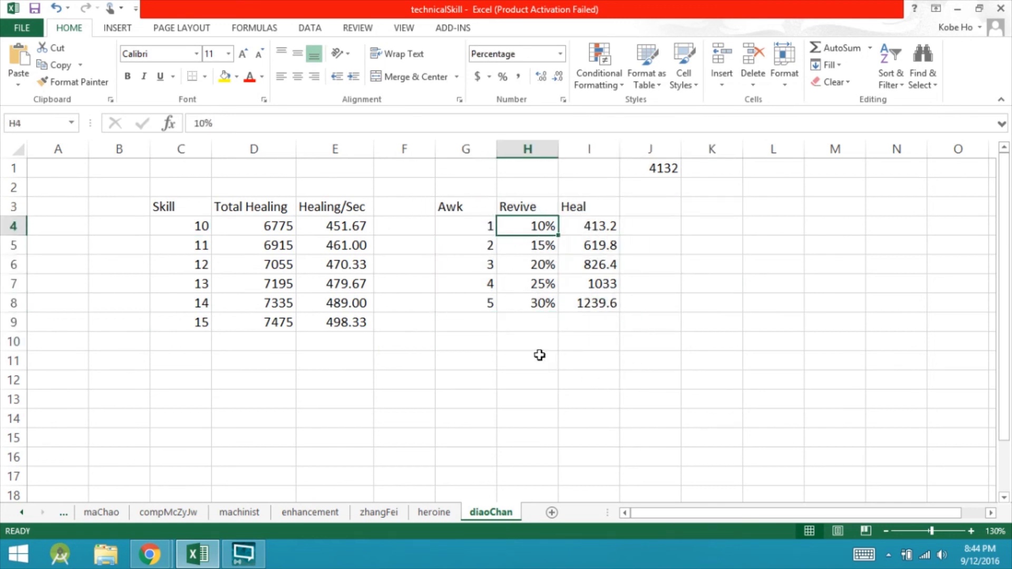
{"action": "left_click", "coordinate": [463, 306]}
{"action": "left_click", "coordinate": [529, 308]}
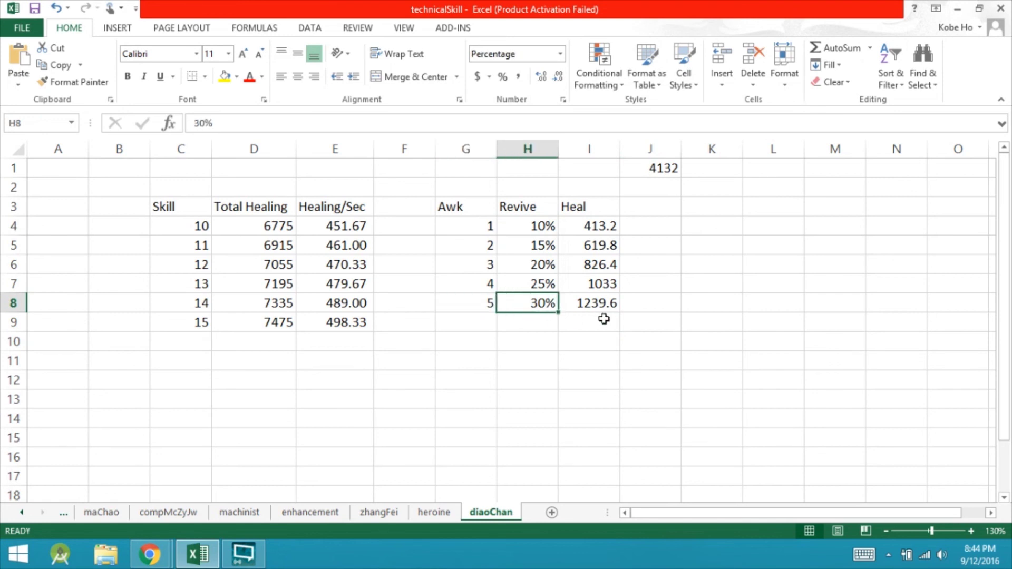
Step: Check the base value in J1 and the Heal formulas for awakening levels 1 and 5, finishing with I4:I8 selected
{"action": "left_click", "coordinate": [657, 174]}
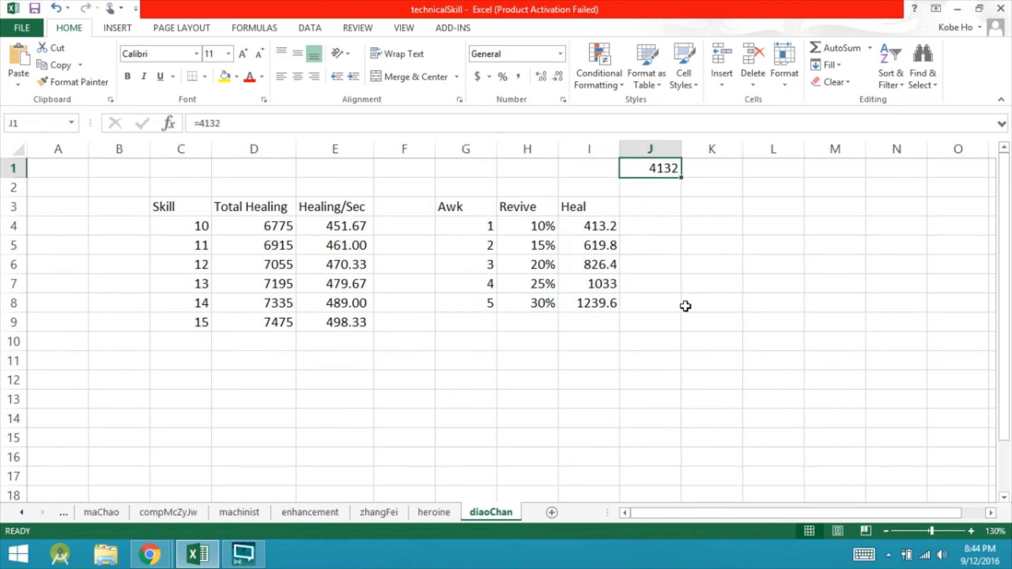
{"action": "left_click", "coordinate": [592, 225]}
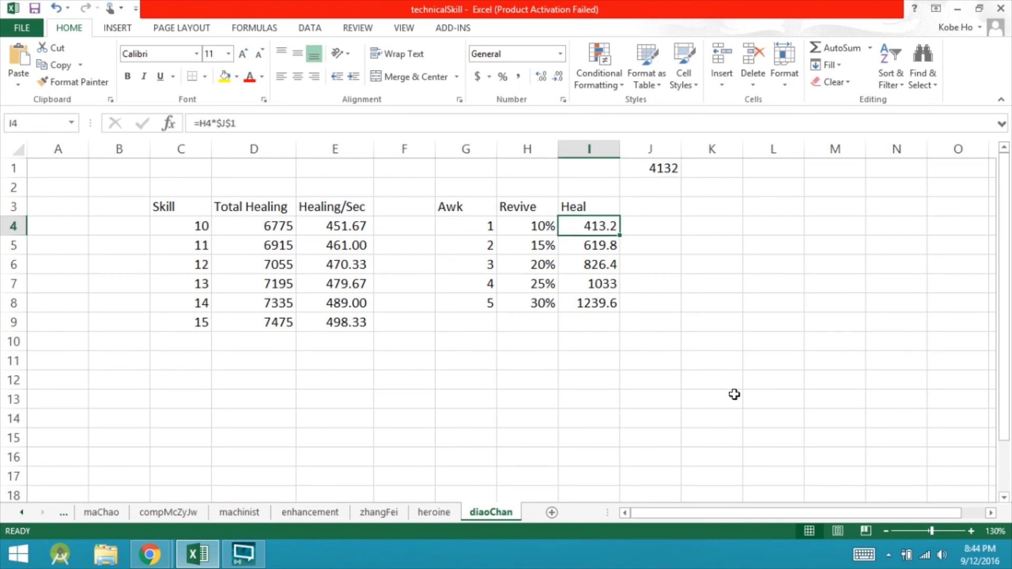
{"action": "left_click", "coordinate": [594, 302]}
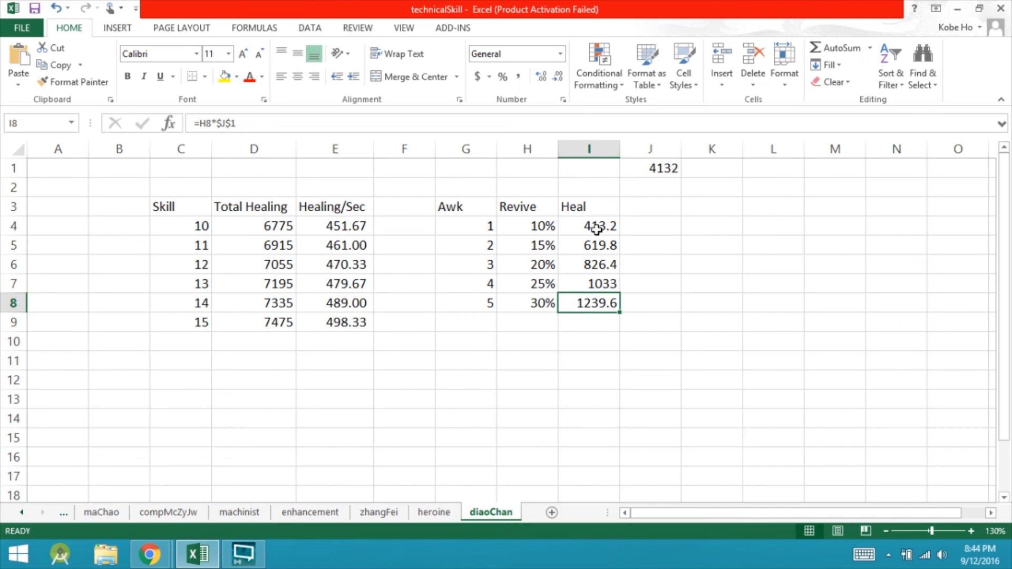
{"action": "left_click_drag", "start_coordinate": [586, 225], "coordinate": [598, 301]}
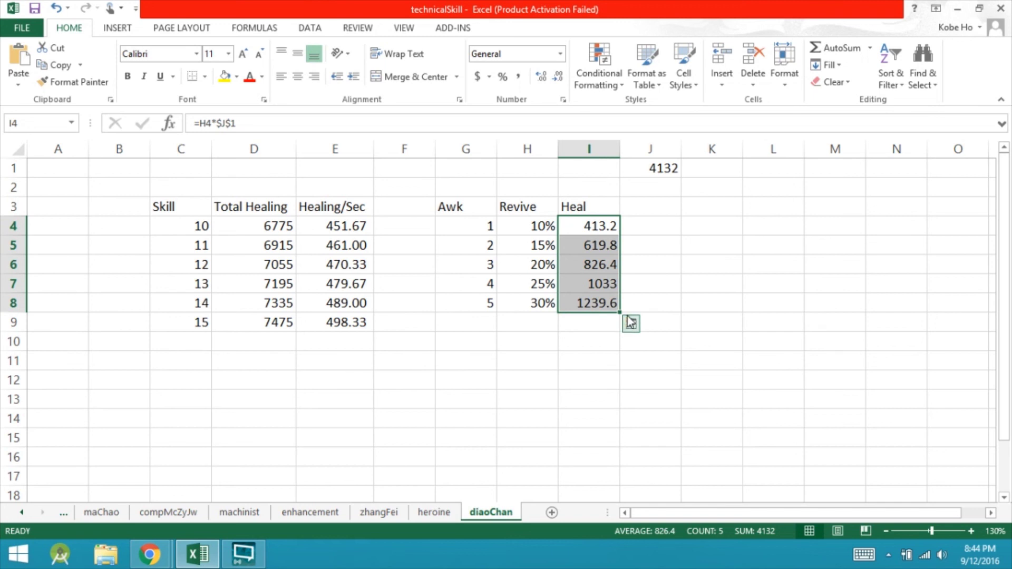
Step: Compare the Heal formulas in I4 and I5 with the base value in J1, ending on the awakening 5 Heal cell
{"action": "left_click_drag", "start_coordinate": [529, 245], "coordinate": [524, 232]}
{"action": "left_click", "coordinate": [582, 225]}
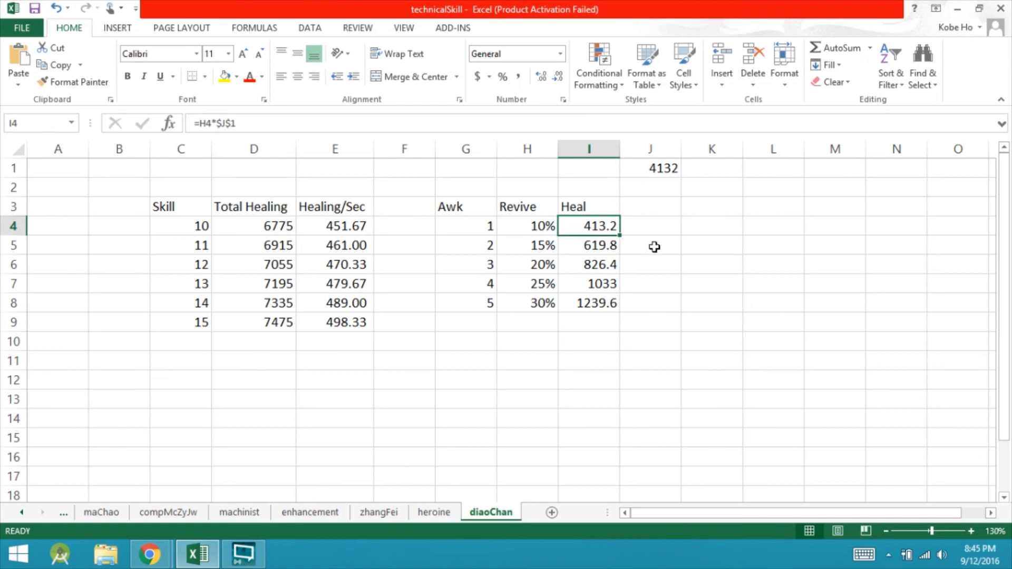
{"action": "left_click", "coordinate": [592, 246]}
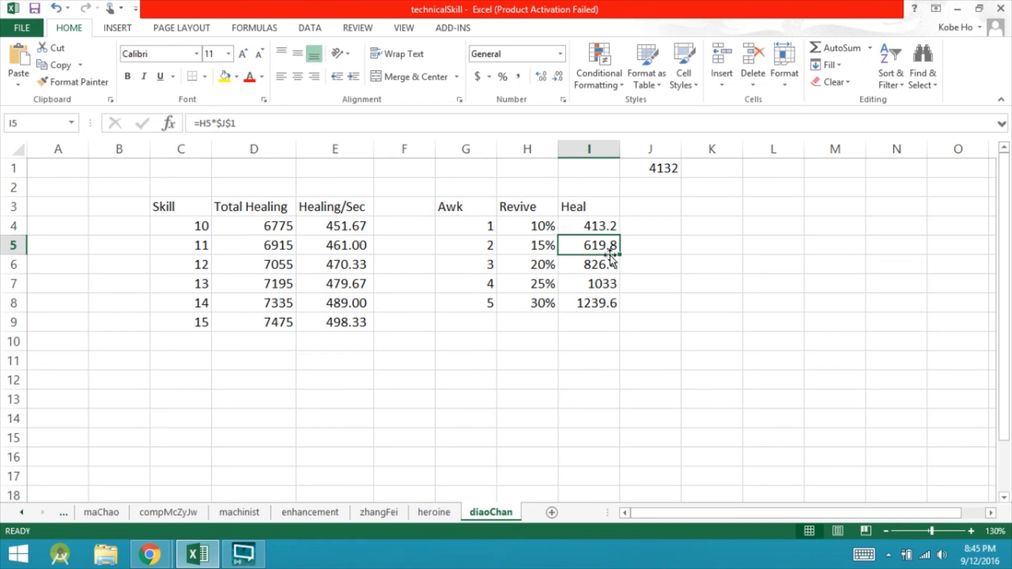
{"action": "left_click", "coordinate": [663, 172]}
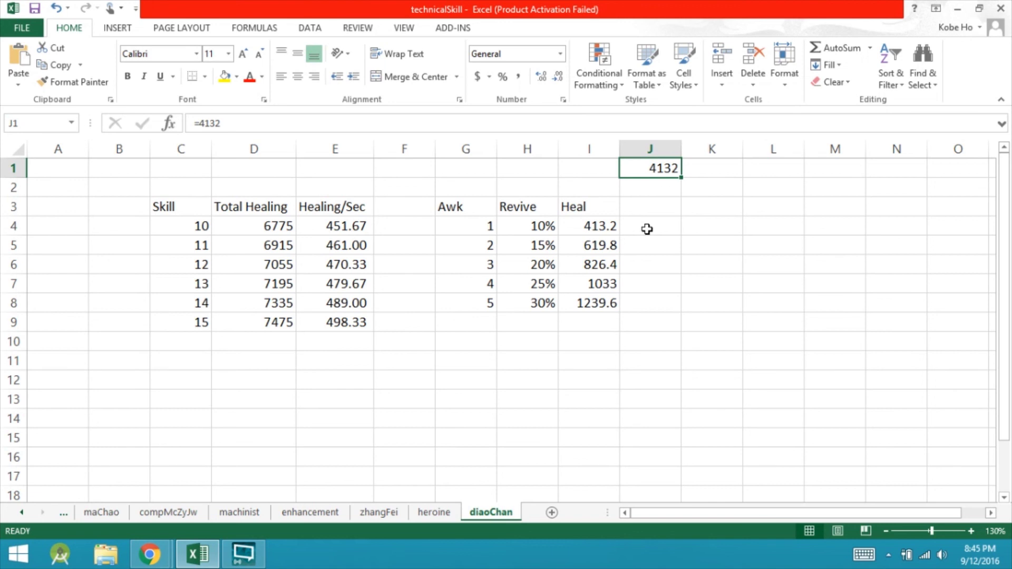
{"action": "left_click", "coordinate": [585, 302]}
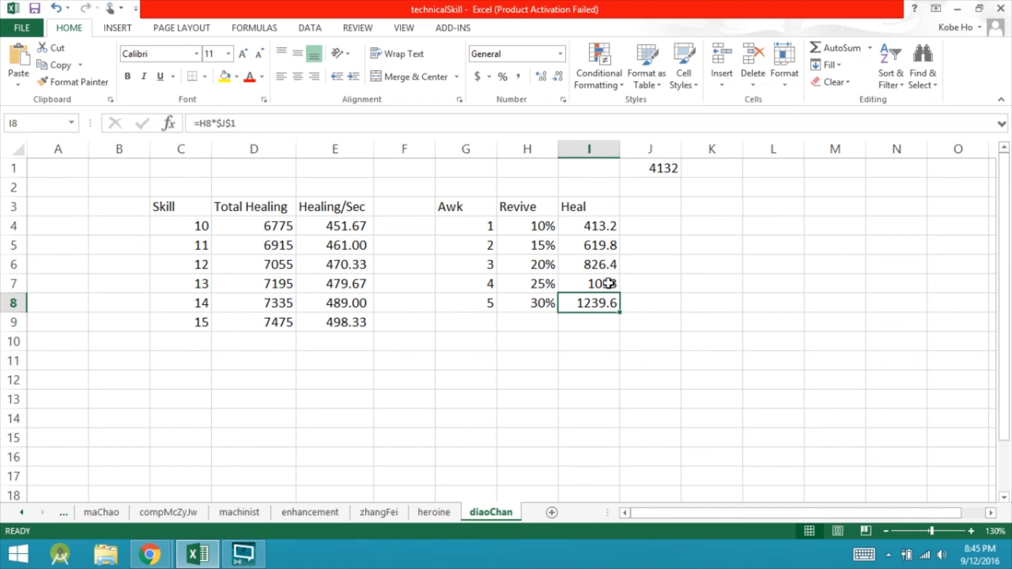
Step: Examine the Heal values for awakening levels 1, 2 and 3 one by one, then the whole range I4:I8
{"action": "left_click_drag", "start_coordinate": [602, 227], "coordinate": [604, 247]}
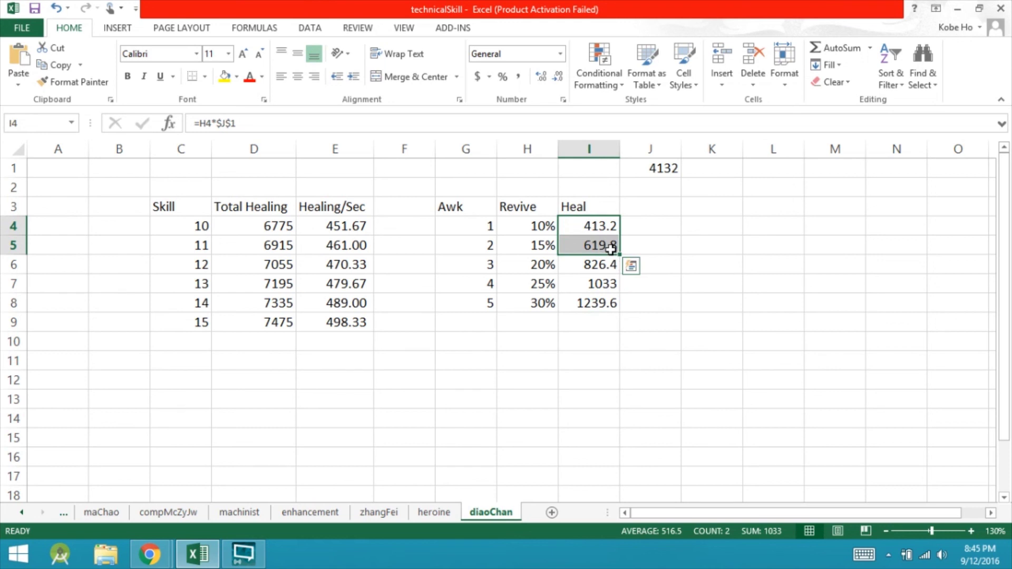
{"action": "left_click", "coordinate": [598, 227]}
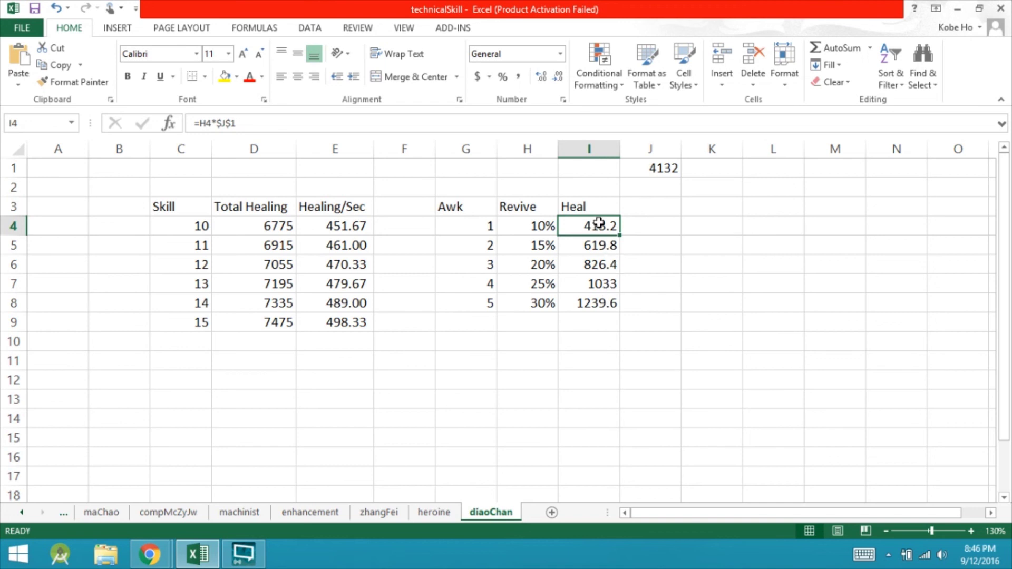
{"action": "left_click", "coordinate": [605, 244]}
{"action": "left_click", "coordinate": [605, 265]}
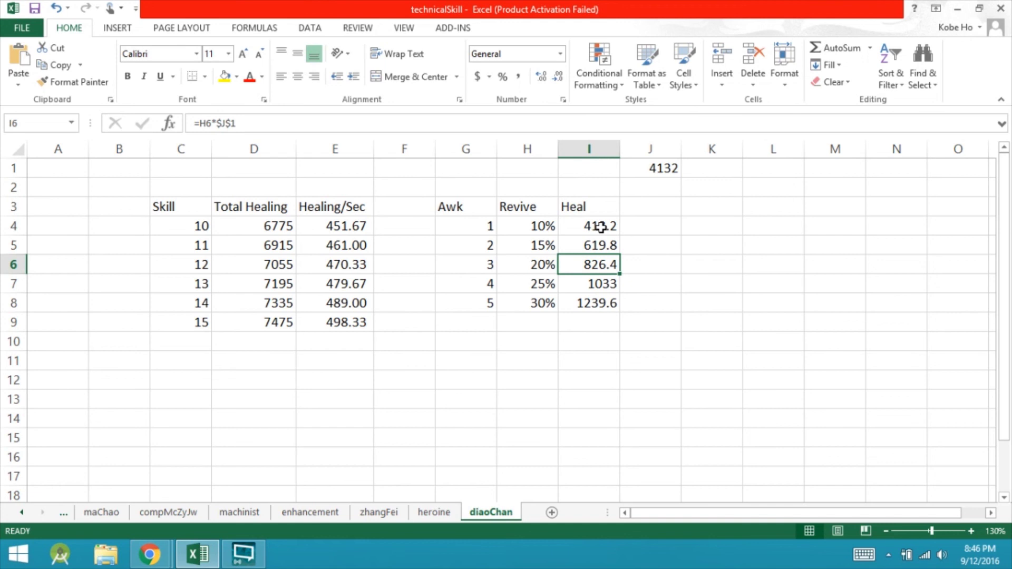
{"action": "left_click_drag", "start_coordinate": [604, 225], "coordinate": [605, 298]}
Step: Compare the Revive percentages with the Heal amounts in H4:I8 across all five awakening levels
{"action": "left_click_drag", "start_coordinate": [543, 225], "coordinate": [572, 303]}
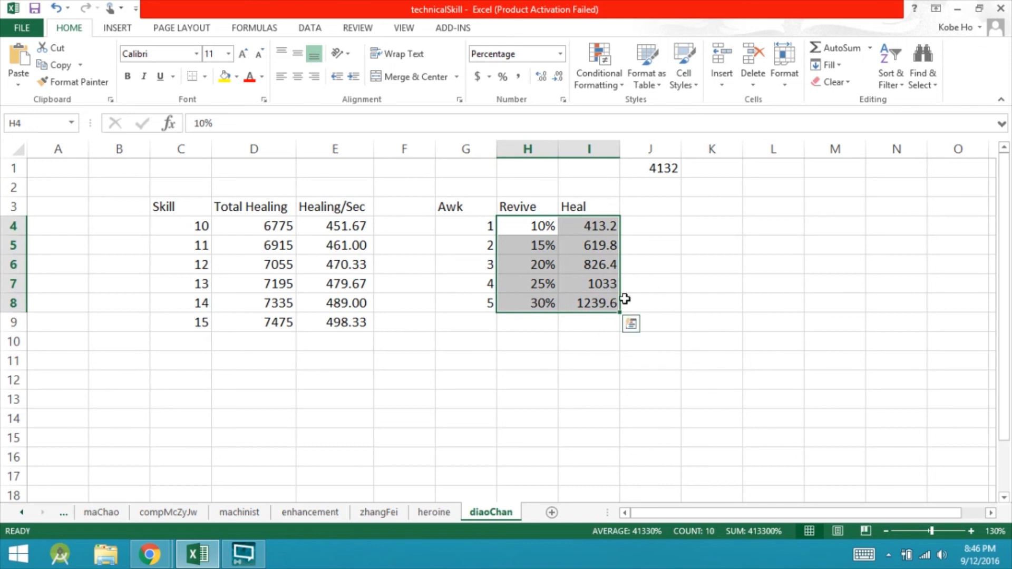
{"action": "left_click", "coordinate": [649, 307]}
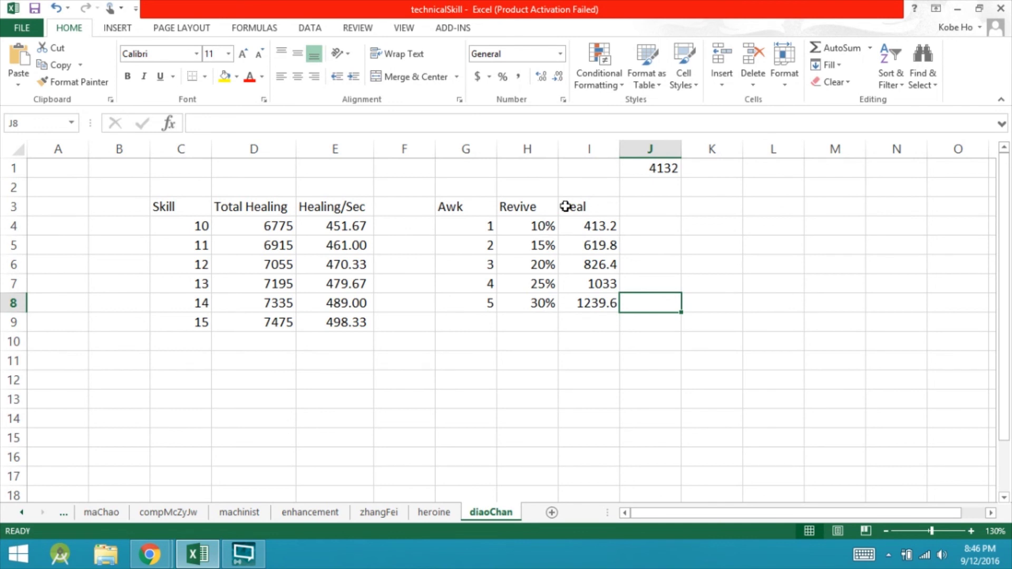
{"action": "left_click_drag", "start_coordinate": [605, 227], "coordinate": [612, 305]}
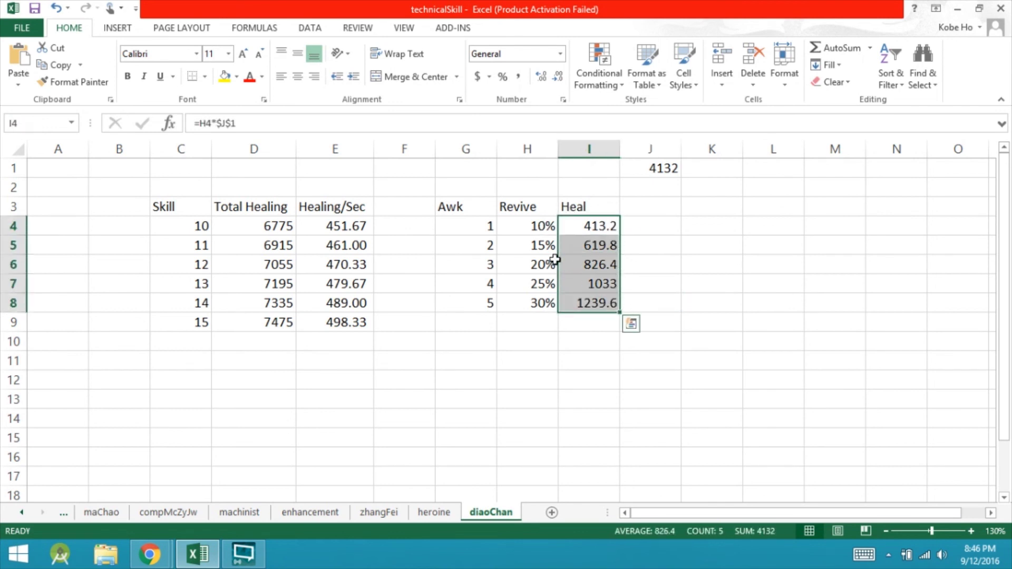
{"action": "left_click", "coordinate": [533, 227]}
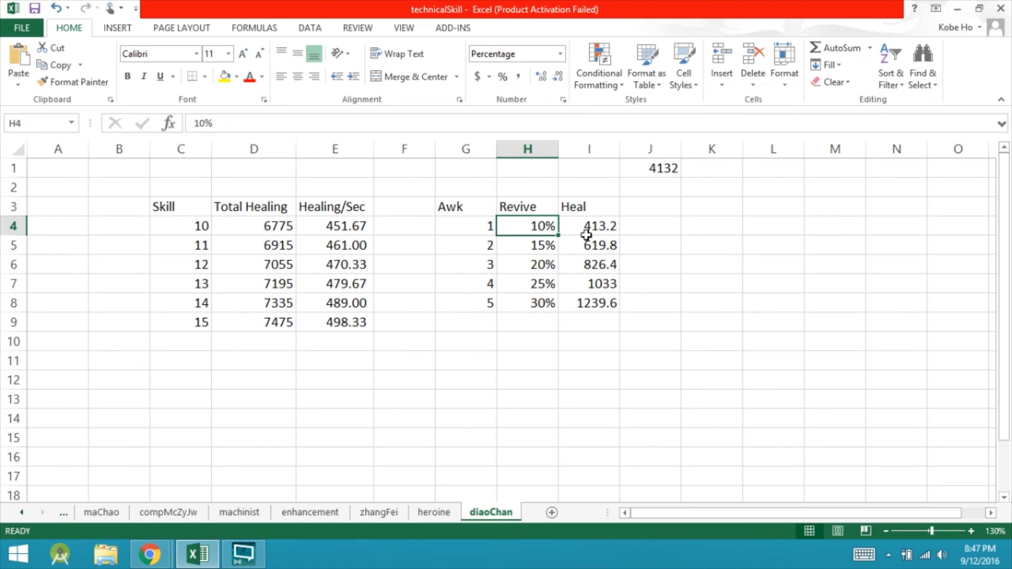
{"action": "left_click_drag", "start_coordinate": [524, 227], "coordinate": [585, 301]}
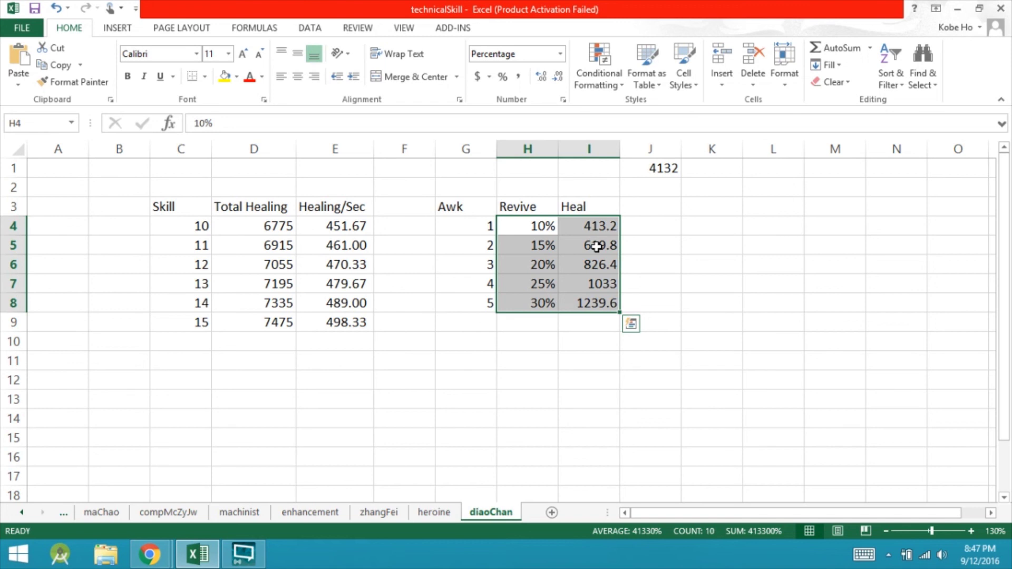
Step: Examine the awakening 1 row in G4:I4 and follow the Heal column down to the awakening 5 value in I8
{"action": "left_click_drag", "start_coordinate": [479, 226], "coordinate": [577, 226]}
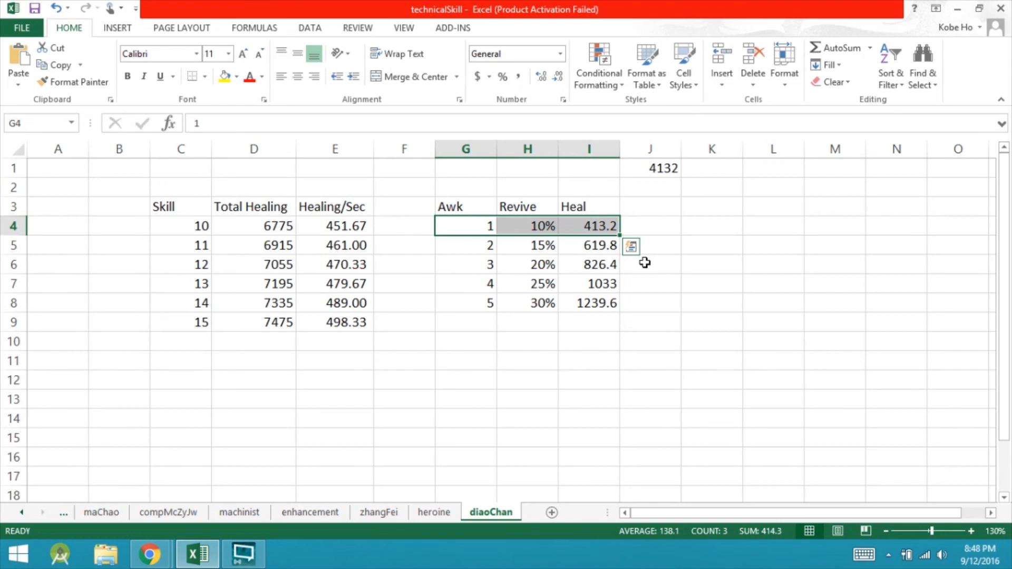
{"action": "left_click_drag", "start_coordinate": [483, 226], "coordinate": [591, 225]}
{"action": "left_click_drag", "start_coordinate": [583, 226], "coordinate": [597, 302]}
{"action": "left_click", "coordinate": [598, 302]}
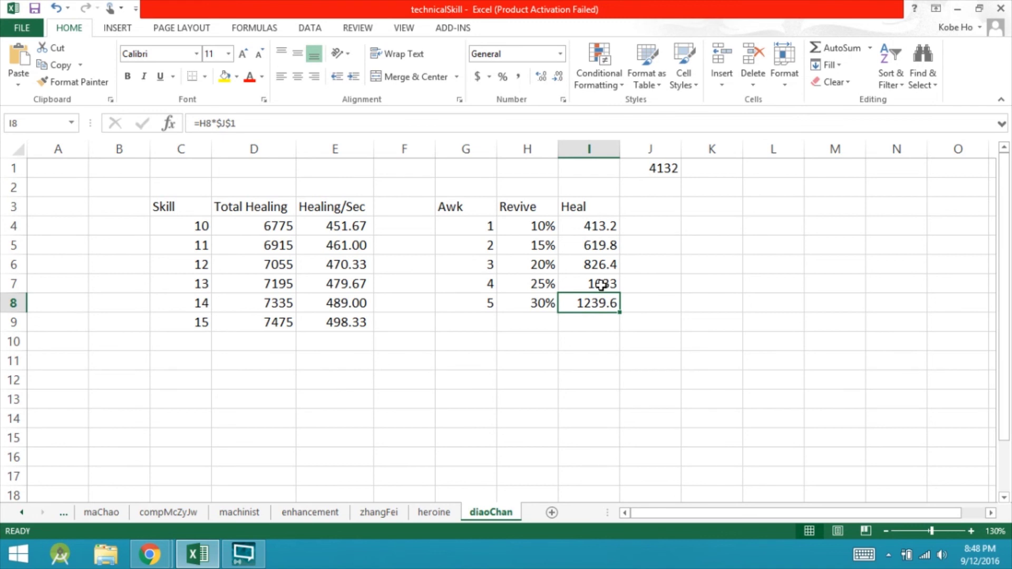
Step: Review the Revive percentages in H4:H8 and the awakening 5 row, finishing with the whole table G3:I8 selected
{"action": "left_click_drag", "start_coordinate": [518, 219], "coordinate": [521, 293]}
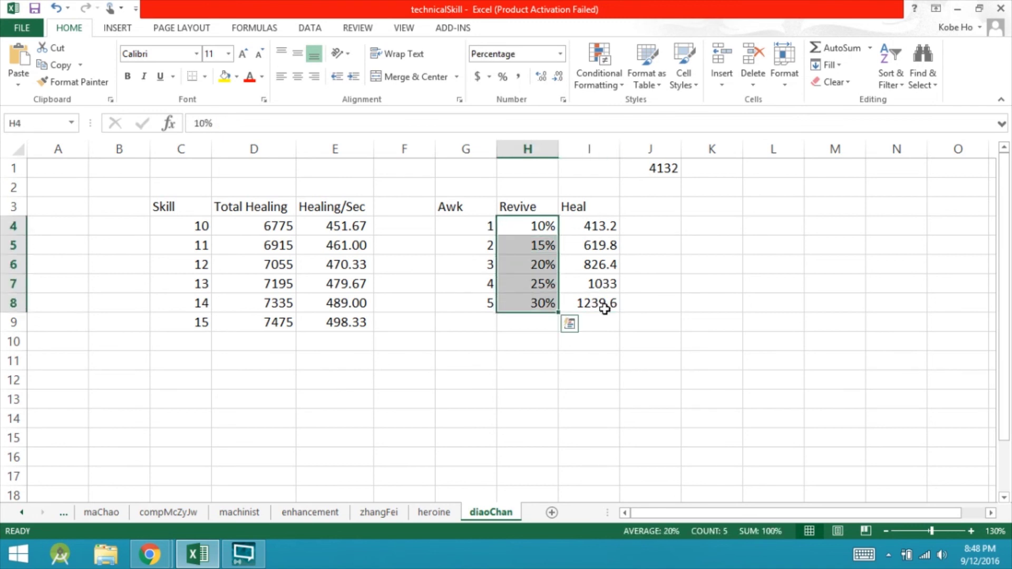
{"action": "left_click_drag", "start_coordinate": [605, 304], "coordinate": [469, 221]}
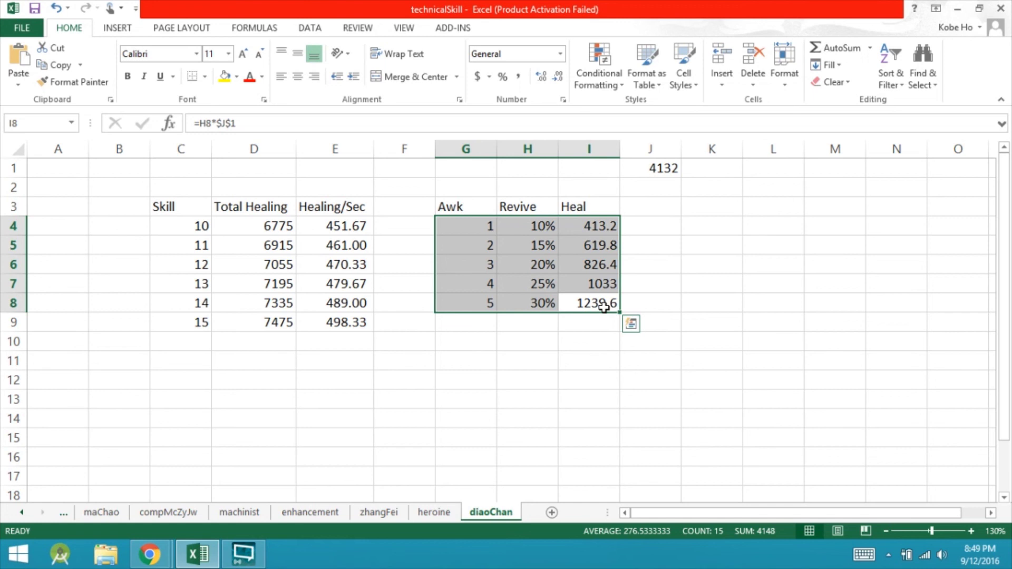
{"action": "left_click_drag", "start_coordinate": [461, 310], "coordinate": [583, 295]}
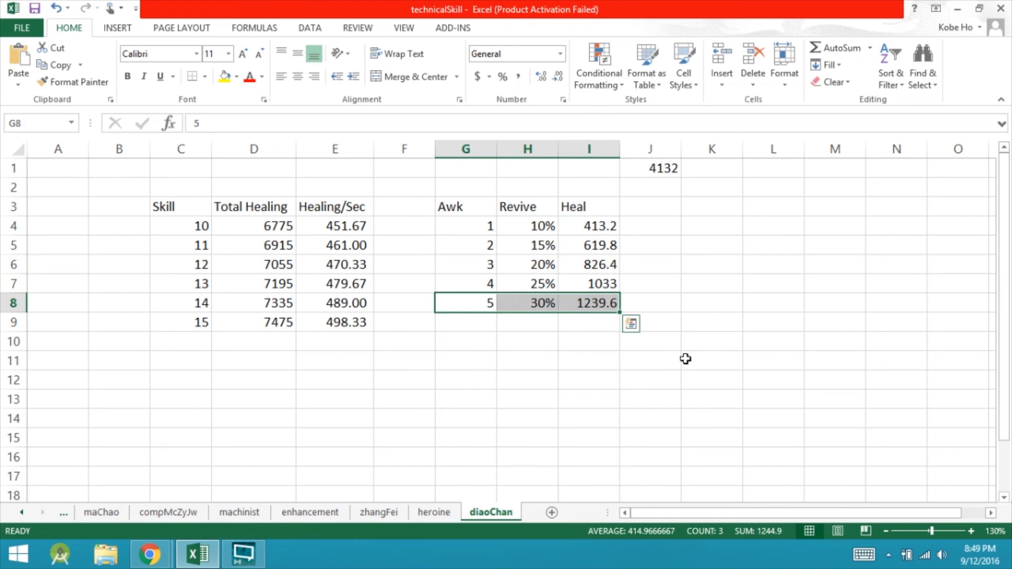
{"action": "left_click_drag", "start_coordinate": [481, 306], "coordinate": [579, 311]}
{"action": "left_click_drag", "start_coordinate": [458, 208], "coordinate": [609, 316]}
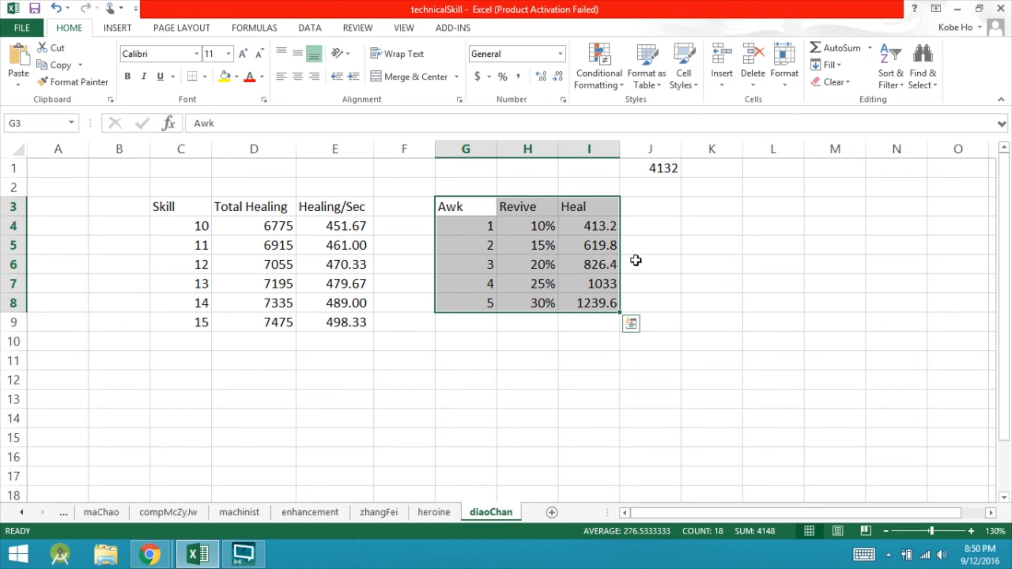
Step: Compare the skill table with the awakening table, from their first rows through the higher levels, finishing with Healing/Sec in E4:E9 selected
{"action": "key", "text": "Escape"}
{"action": "left_click_drag", "start_coordinate": [178, 237], "coordinate": [345, 322]}
{"action": "left_click_drag", "start_coordinate": [486, 248], "coordinate": [613, 303]}
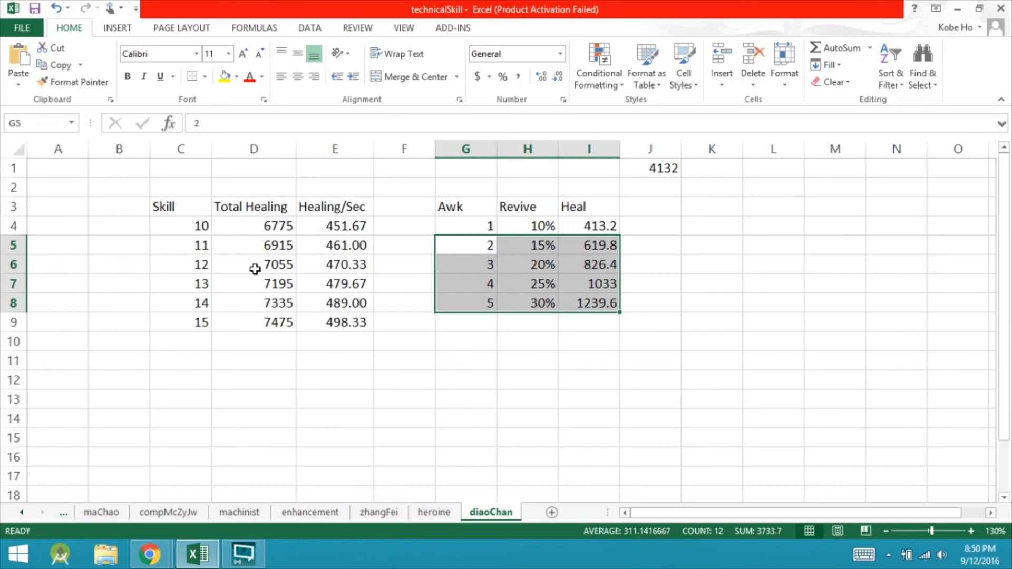
{"action": "left_click", "coordinate": [190, 226]}
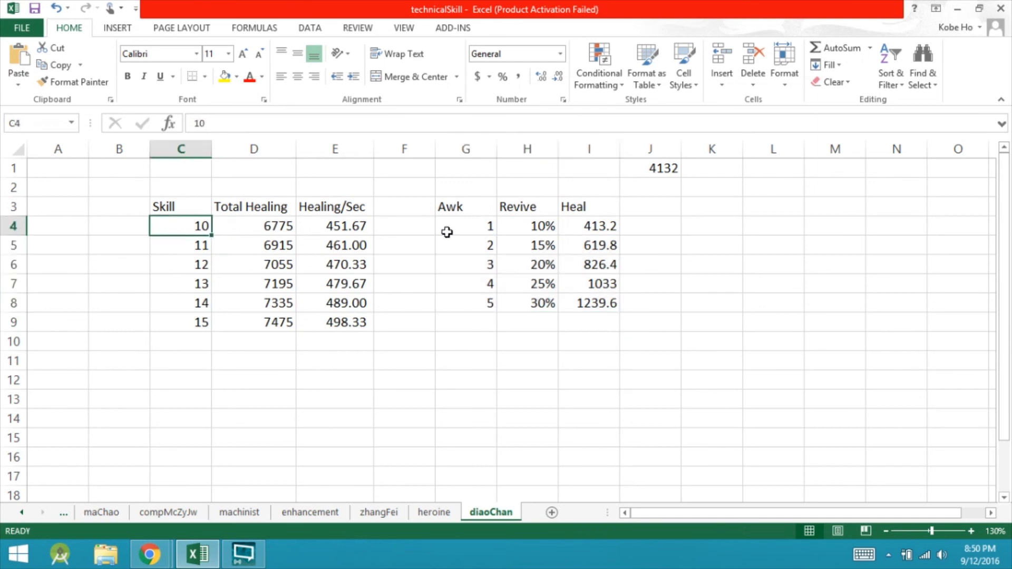
{"action": "left_click", "coordinate": [466, 232]}
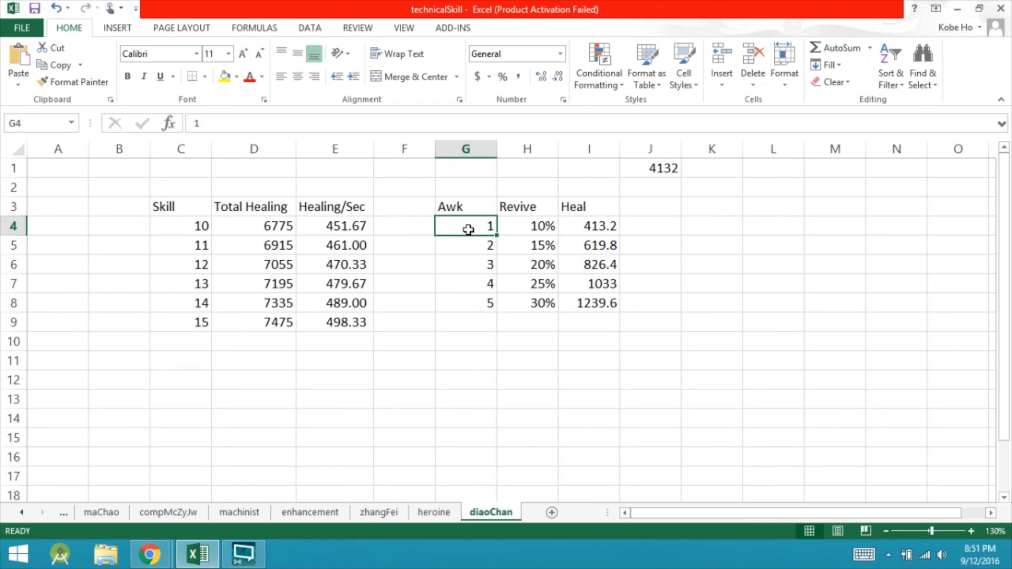
{"action": "left_click_drag", "start_coordinate": [488, 248], "coordinate": [605, 301]}
{"action": "left_click_drag", "start_coordinate": [193, 253], "coordinate": [343, 322]}
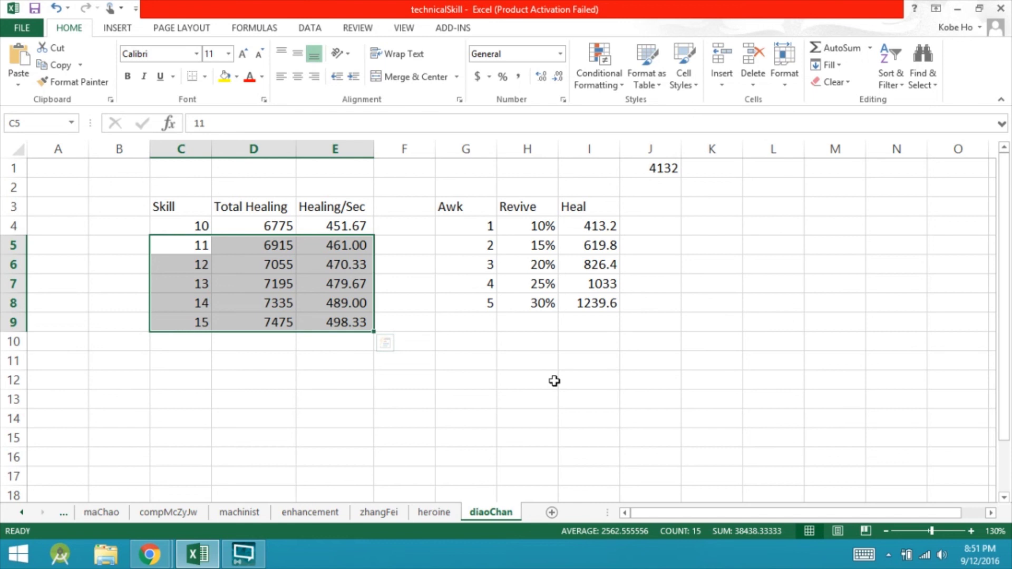
{"action": "left_click_drag", "start_coordinate": [354, 226], "coordinate": [356, 320]}
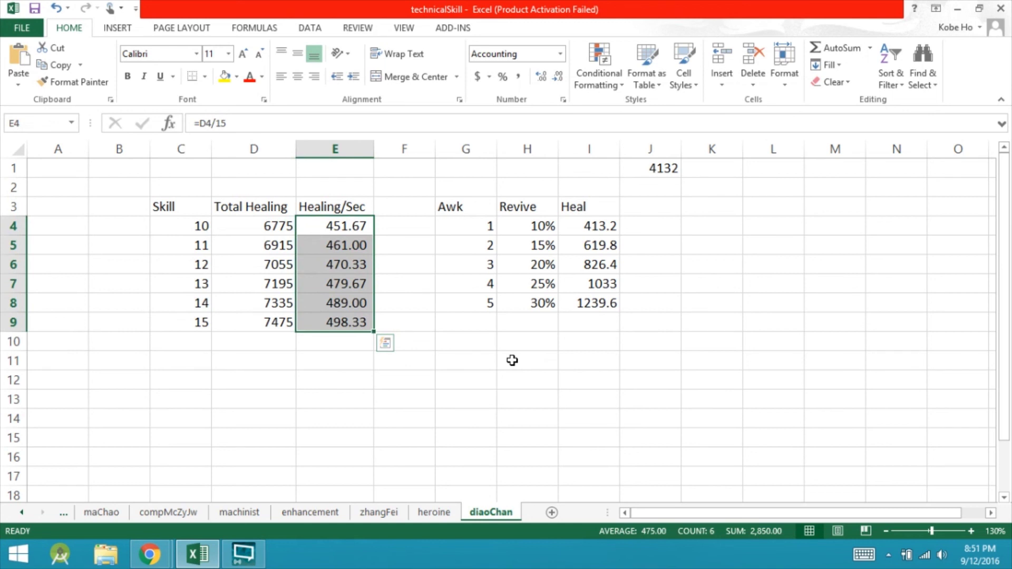